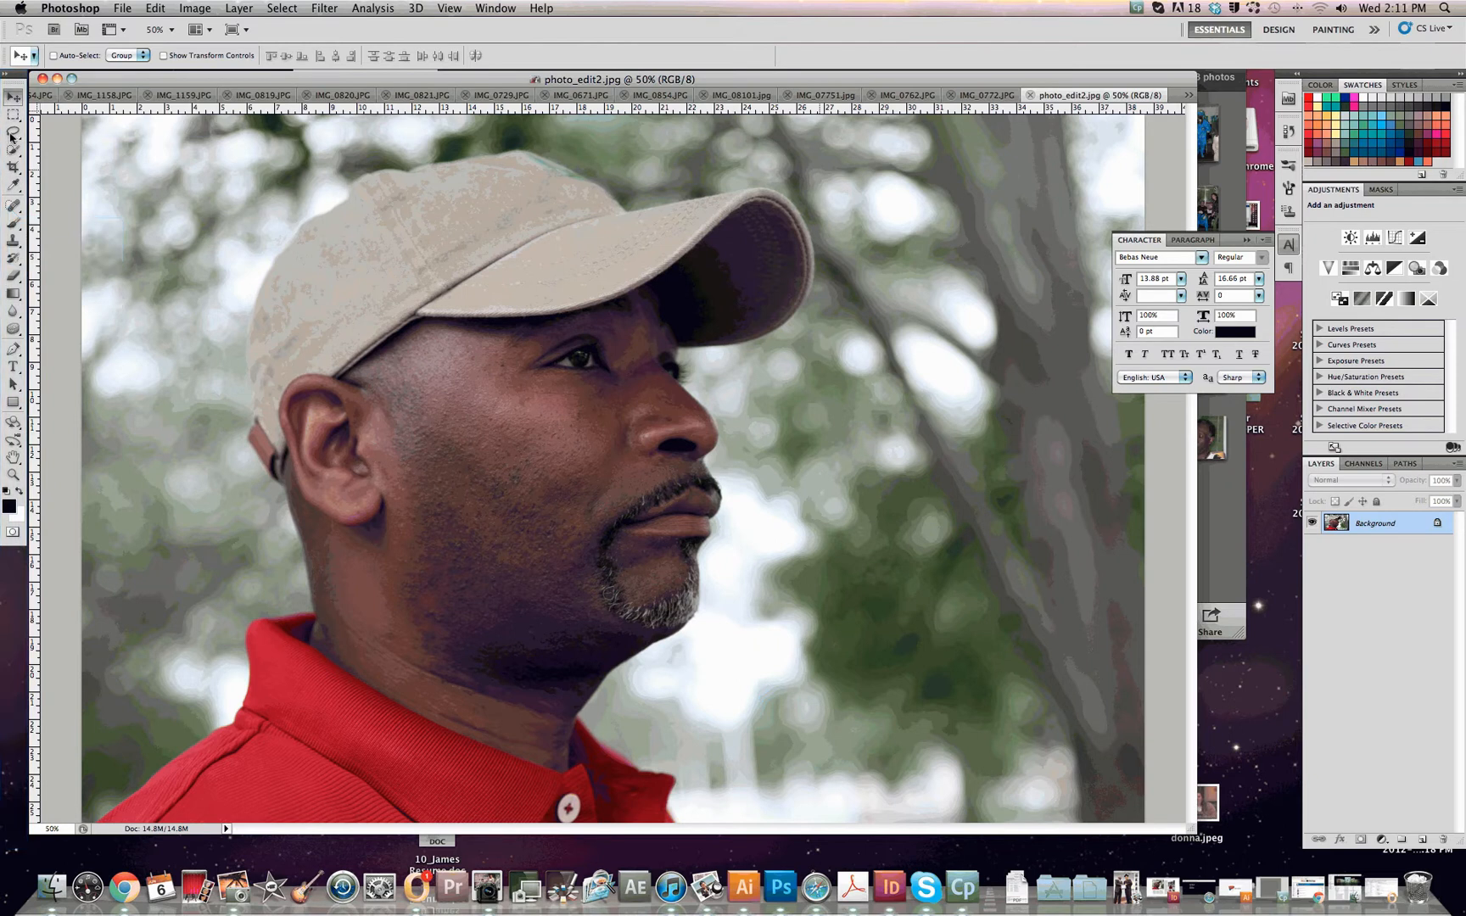
# - Set up the Spot Healing Brush with a 29 px size and 0% hardness for retouching the face
pyautogui.click(13, 206)
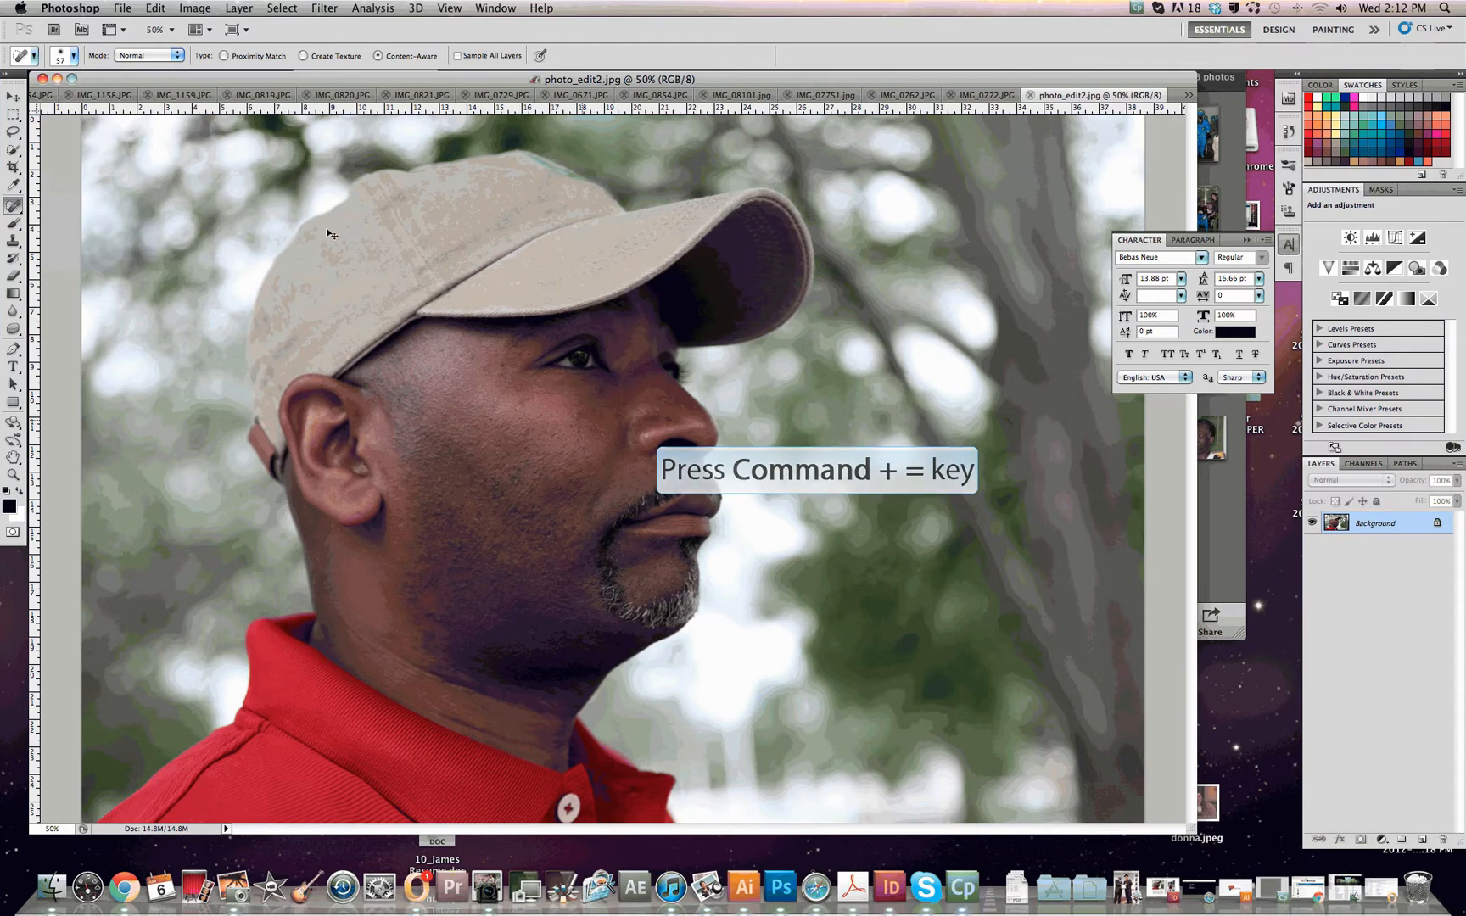
pyautogui.press('super+equal')
pyautogui.press('super+equal')
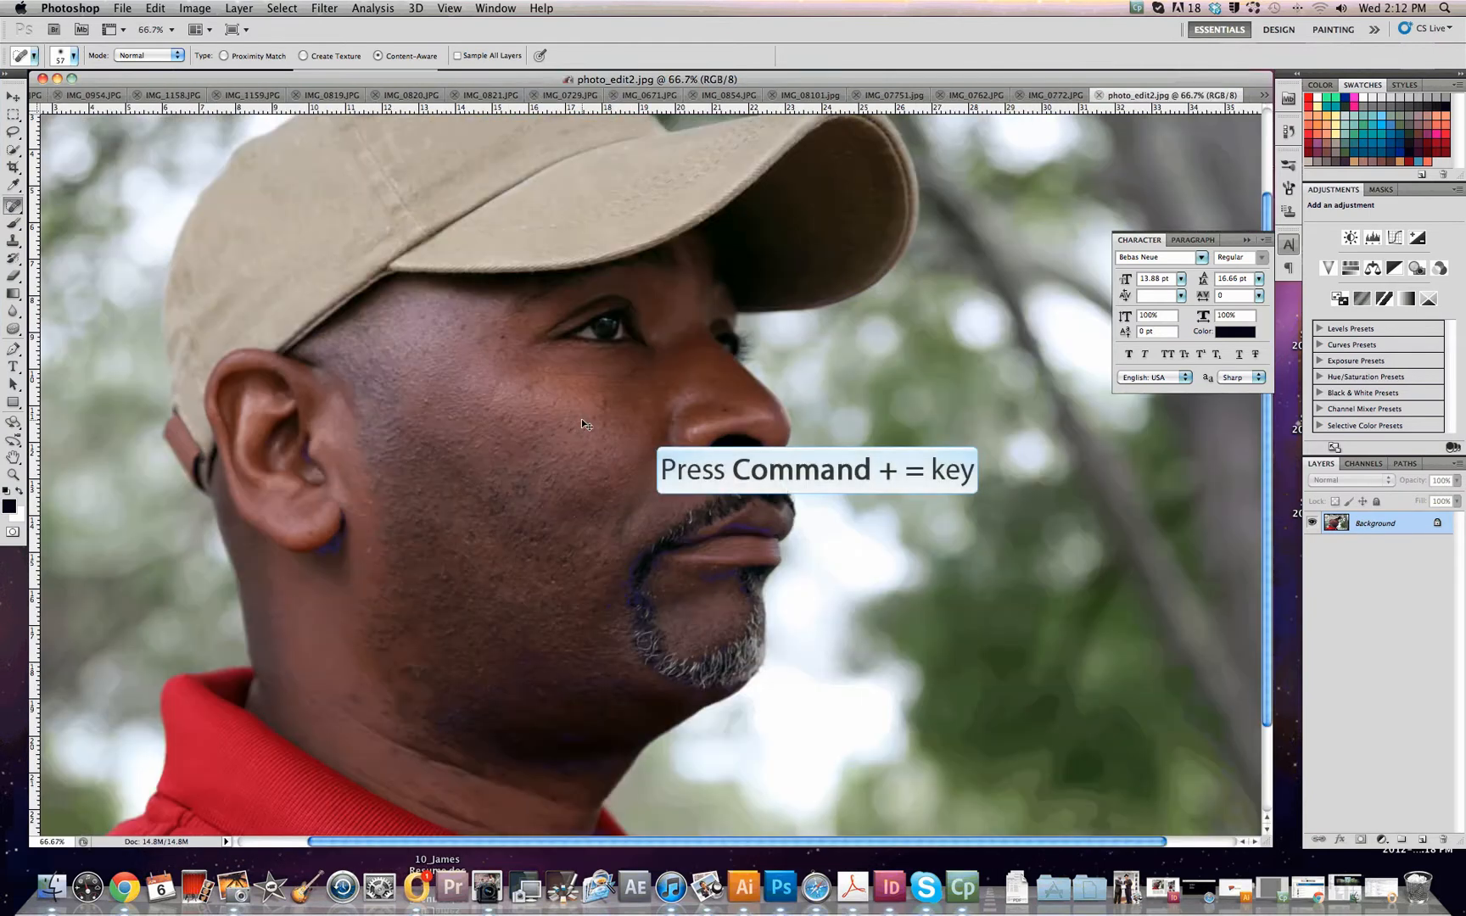
pyautogui.click(52, 57)
pyautogui.click(22, 126)
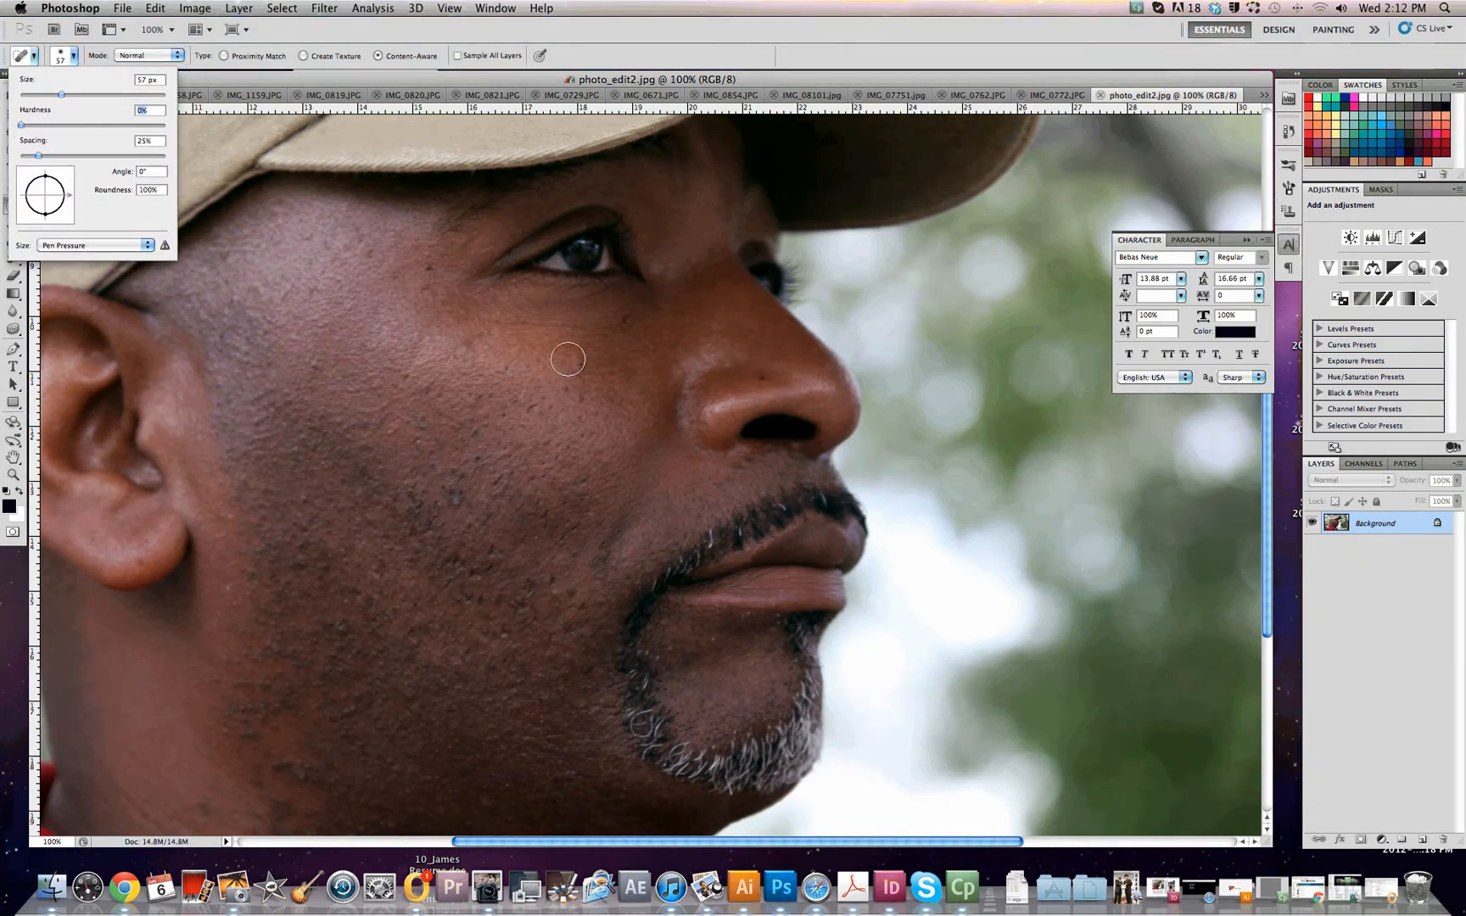
pyautogui.moveTo(61, 94); pyautogui.dragTo(43, 96)
pyautogui.moveTo(44, 96); pyautogui.dragTo(87, 95)
pyautogui.moveTo(86, 95); pyautogui.dragTo(42, 96)
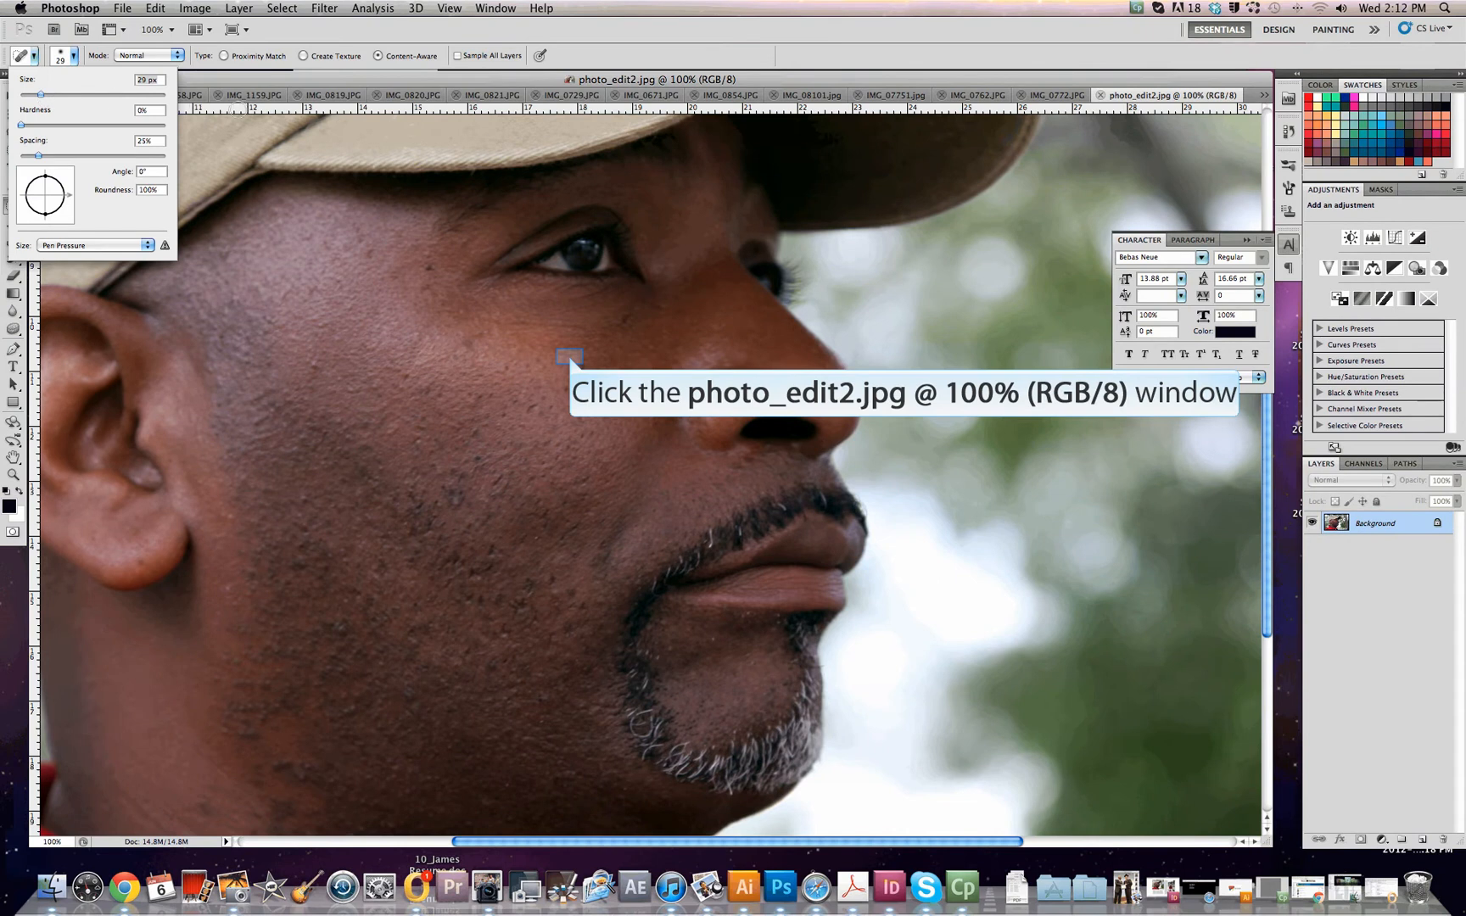
# - Heal the blemishes below the eye, near the temple and on the lower cheek
pyautogui.click(562, 363)
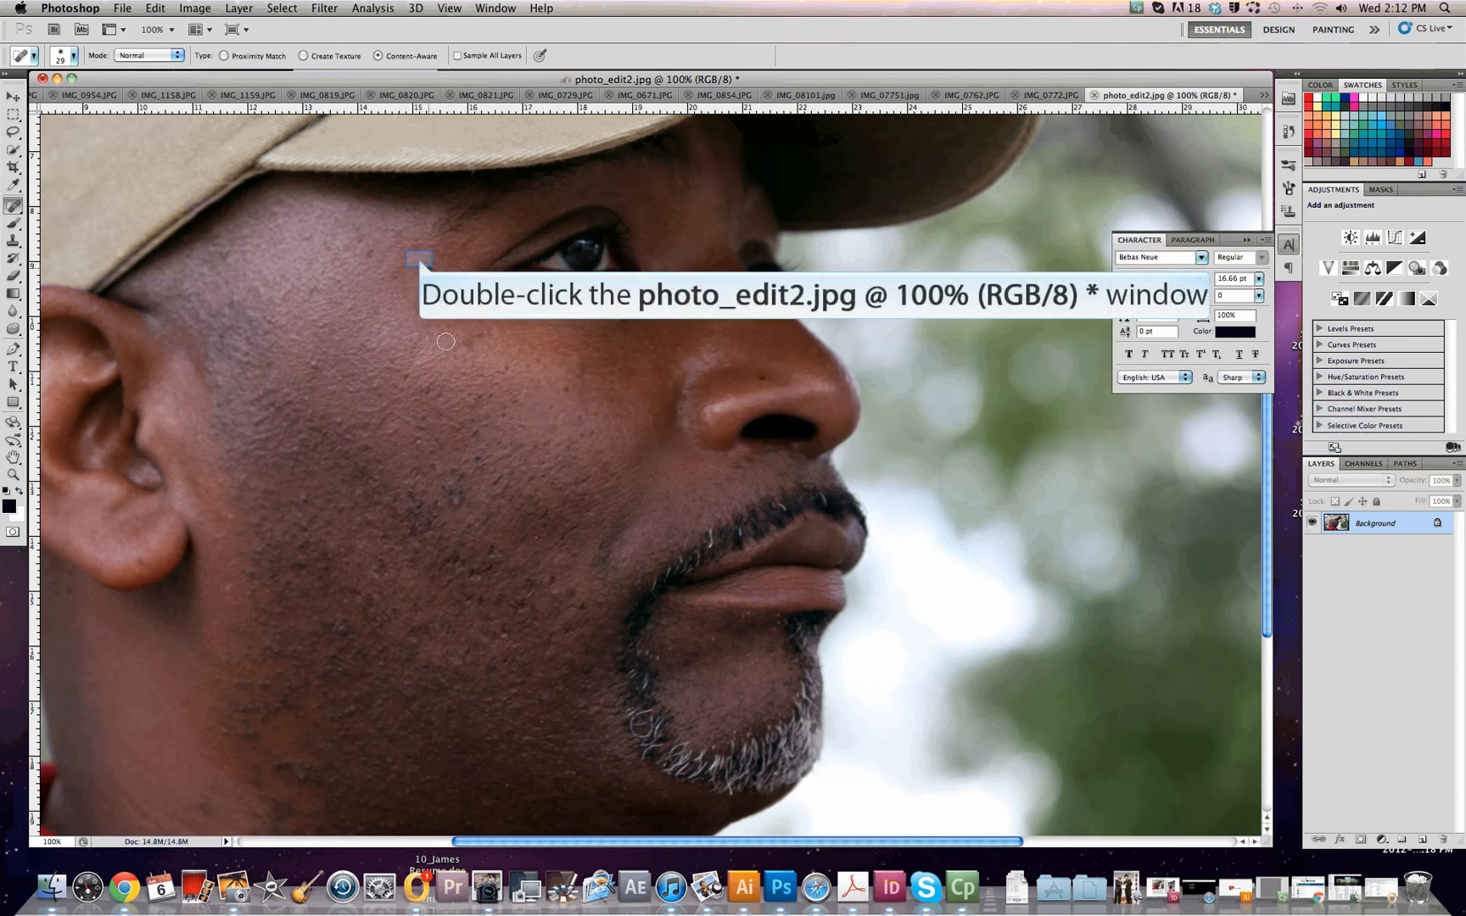
pyautogui.scroll(-3, 485, 458)
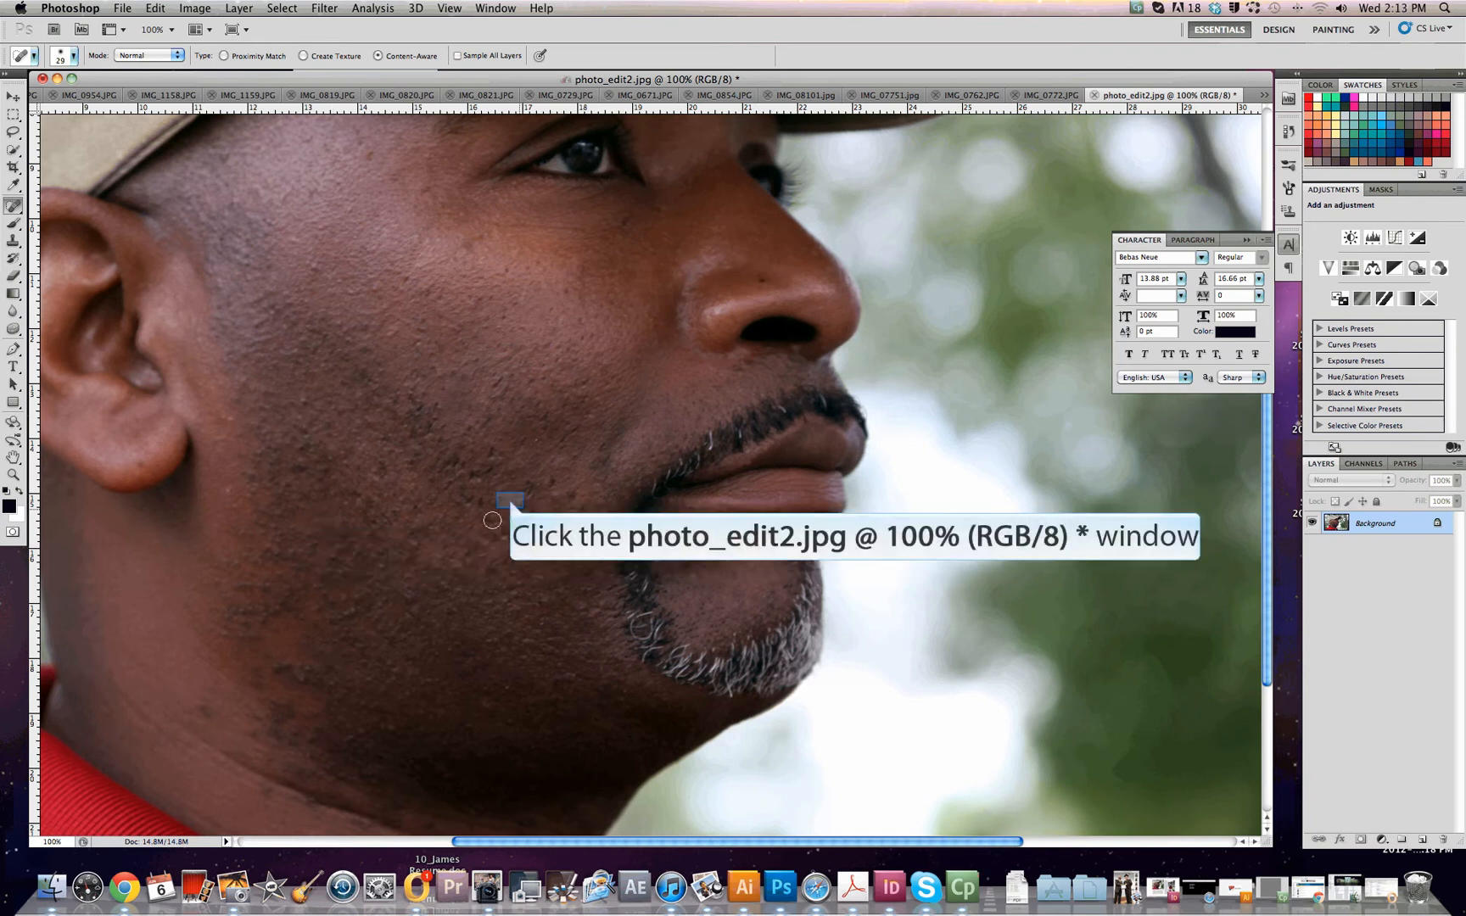
pyautogui.click(517, 507)
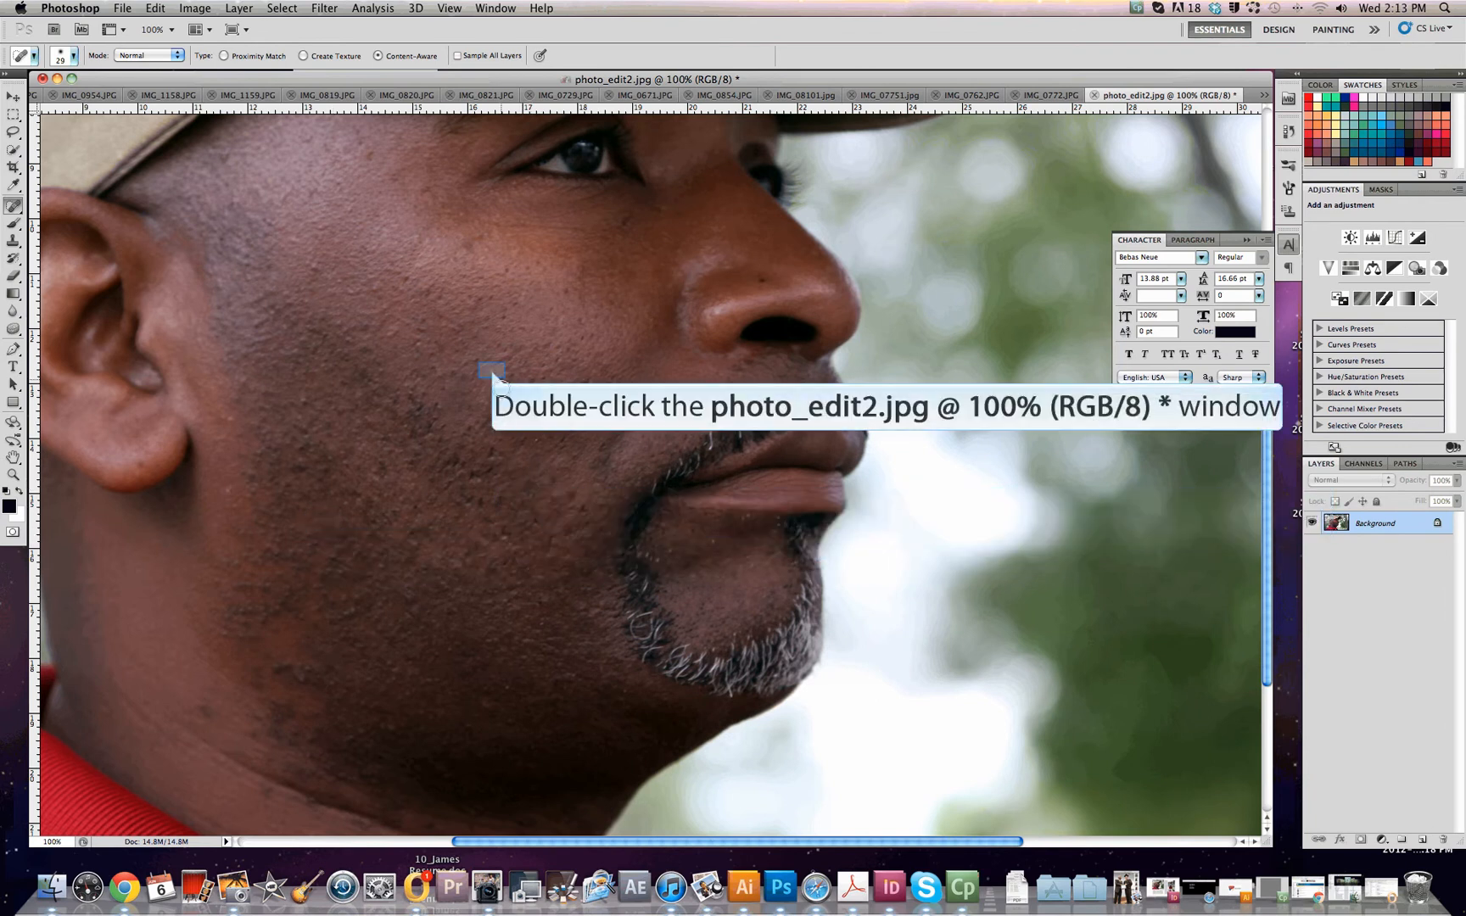
pyautogui.click(488, 380)
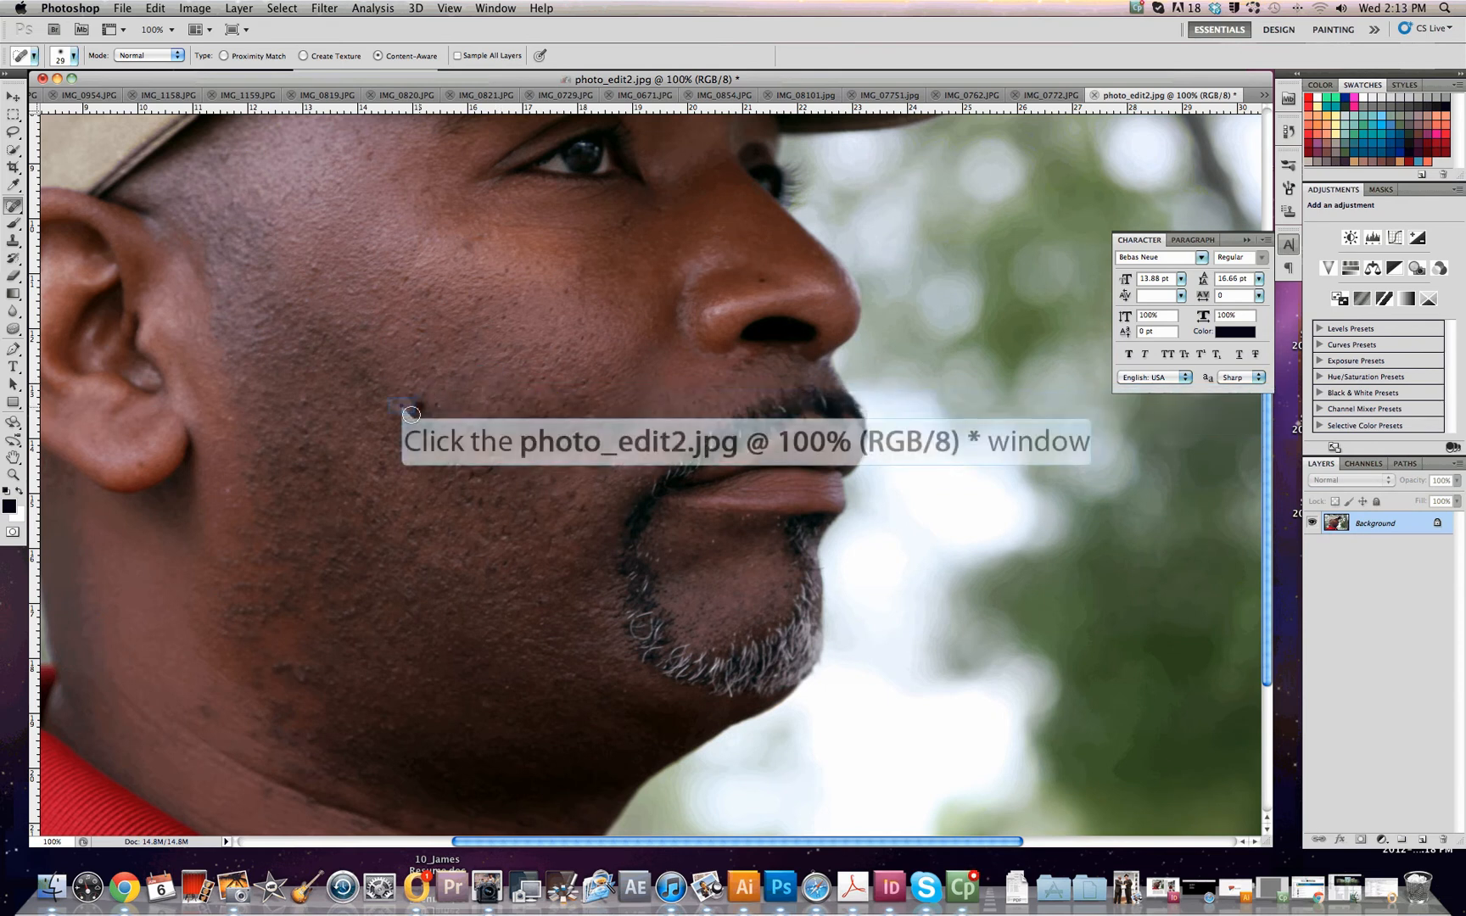
# - Remove the dark spot on the nose and the remaining blemishes across the upper and middle cheek
pyautogui.scroll(2, 353, 324)
pyautogui.click(751, 305)
pyautogui.click(458, 280)
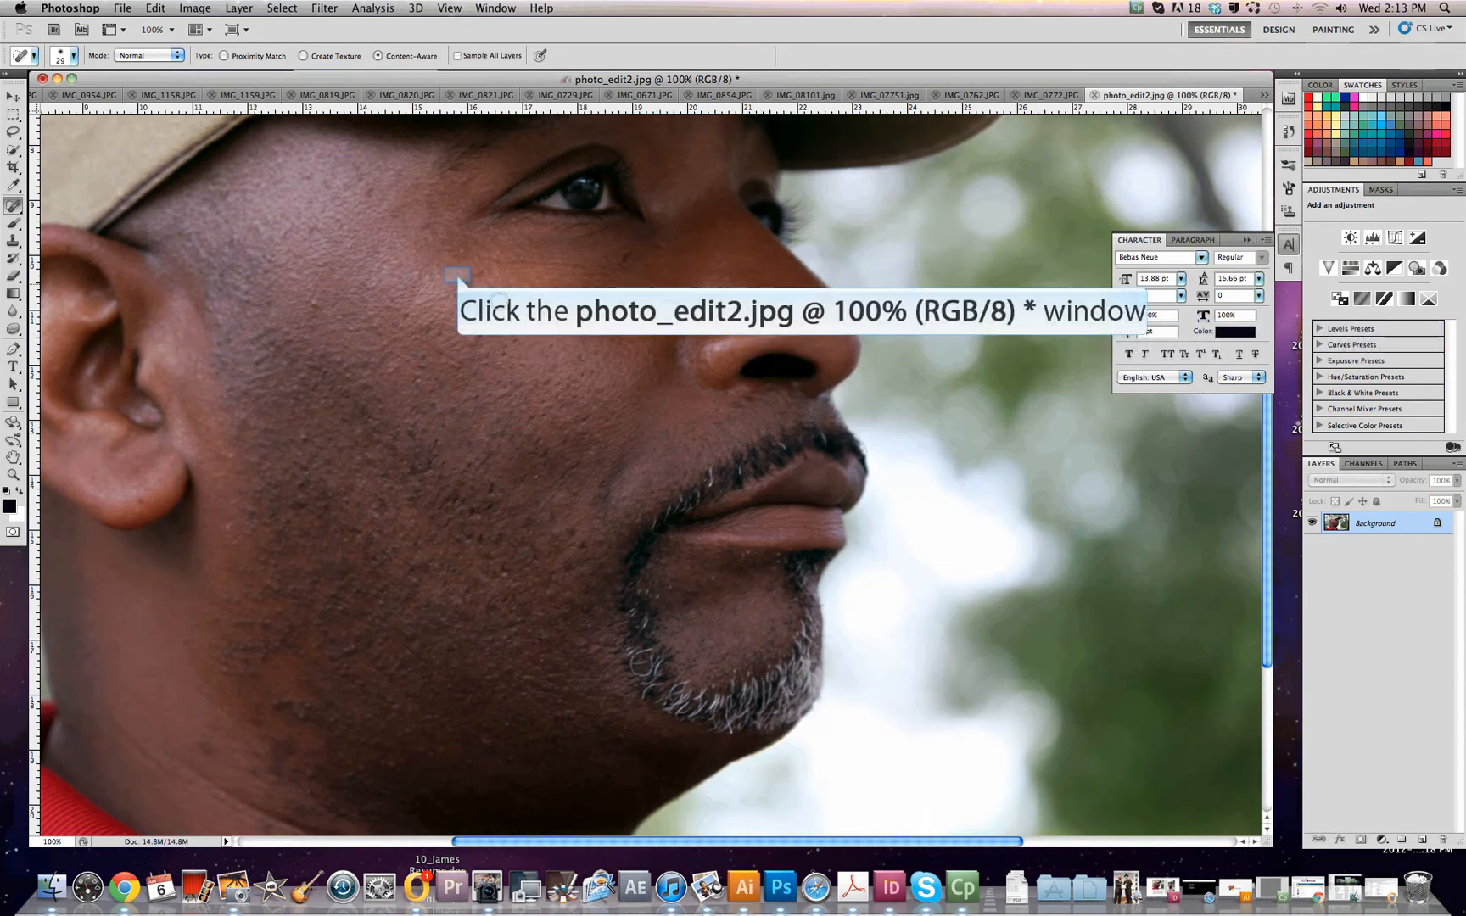
pyautogui.click(456, 291)
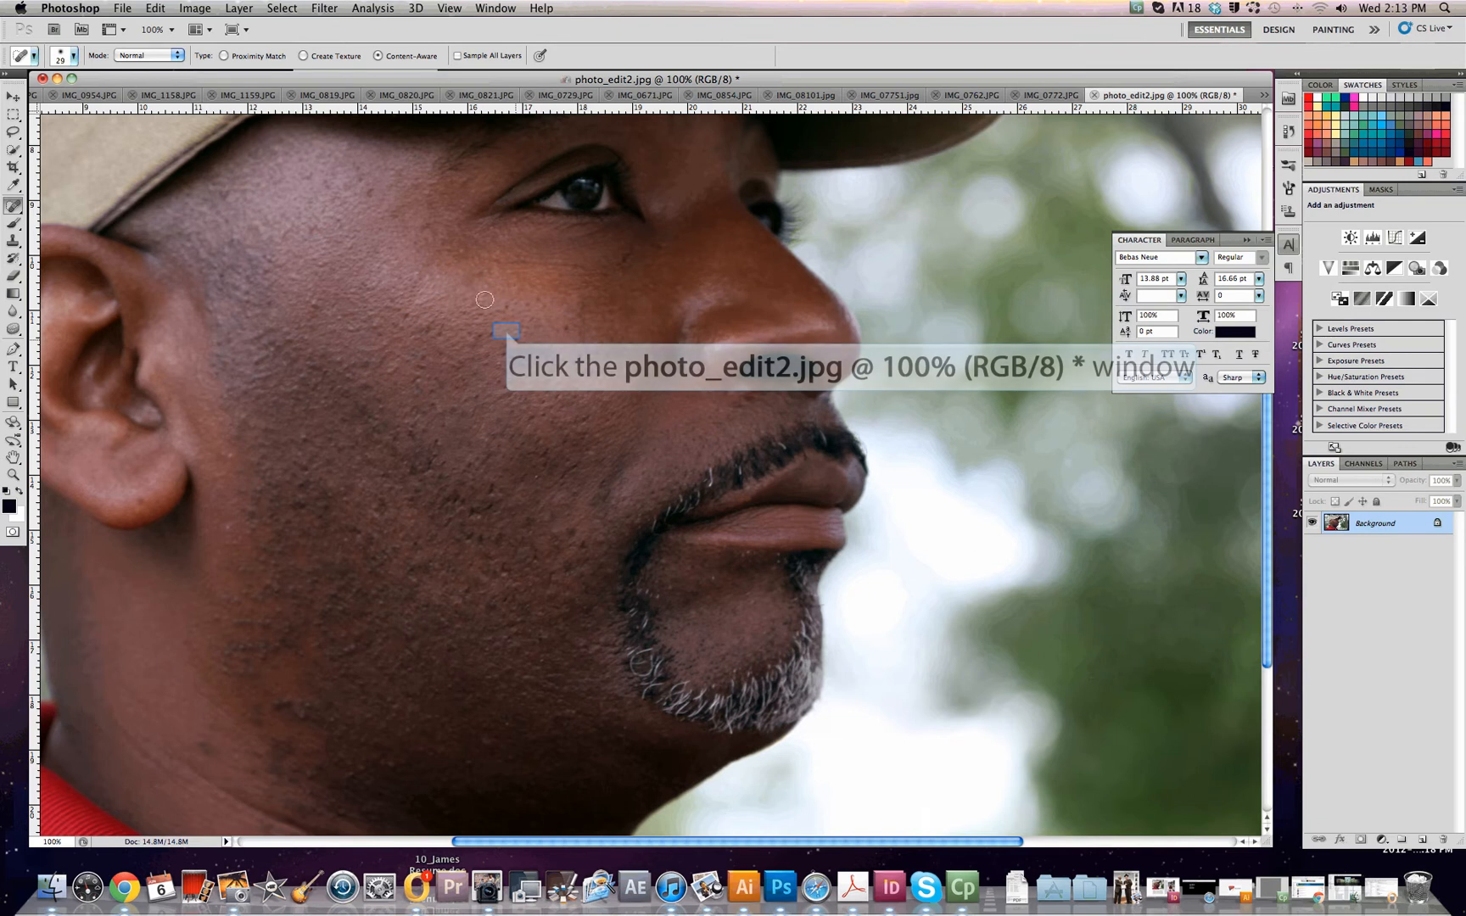
pyautogui.click(513, 336)
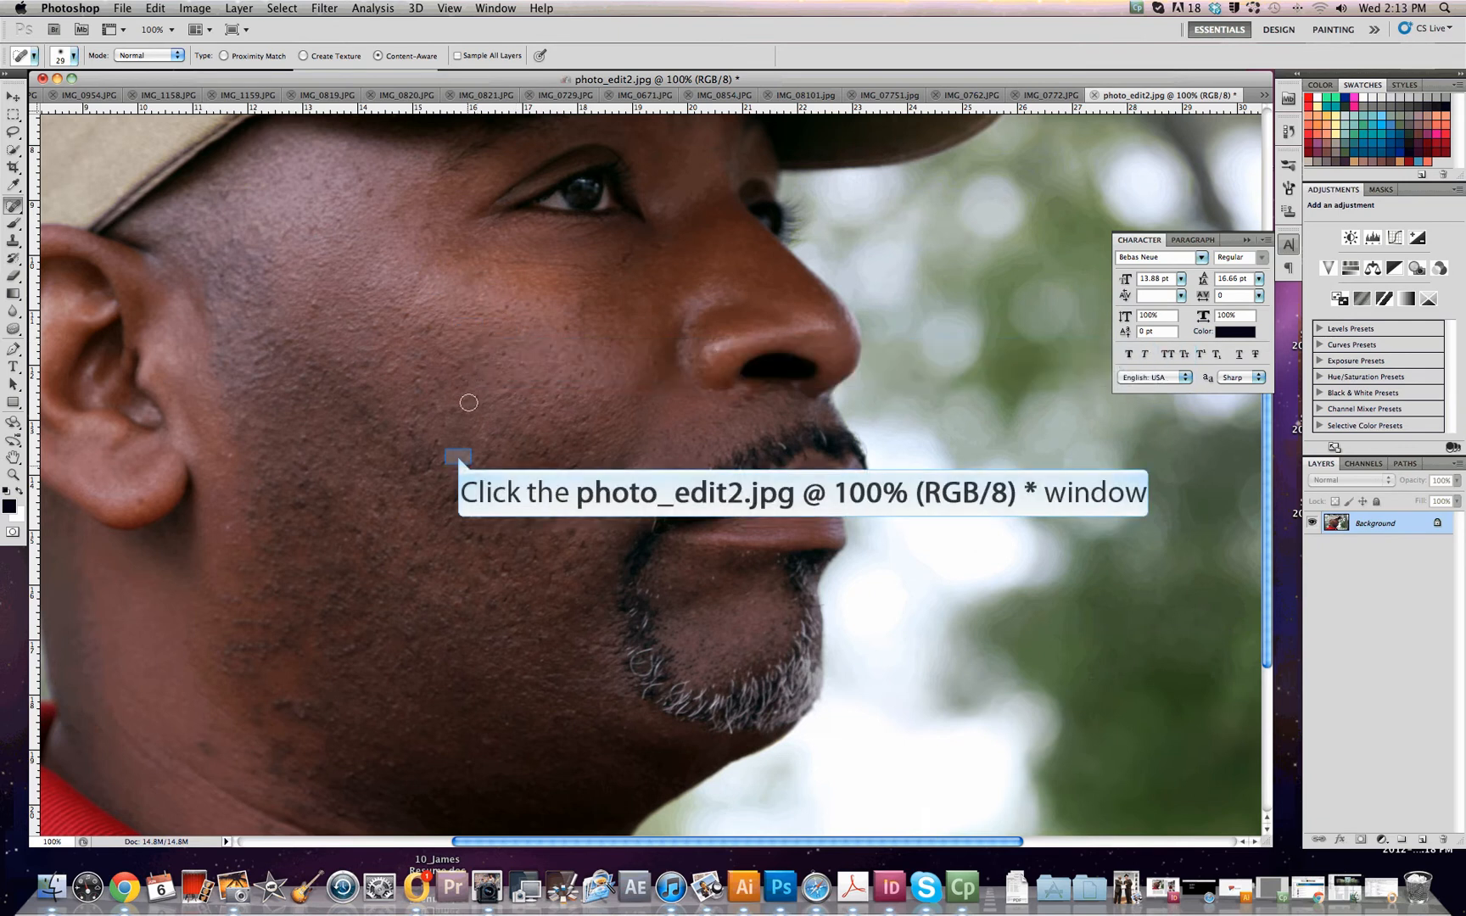
pyautogui.click(459, 458)
pyautogui.click(490, 457)
pyautogui.press('super+minus')
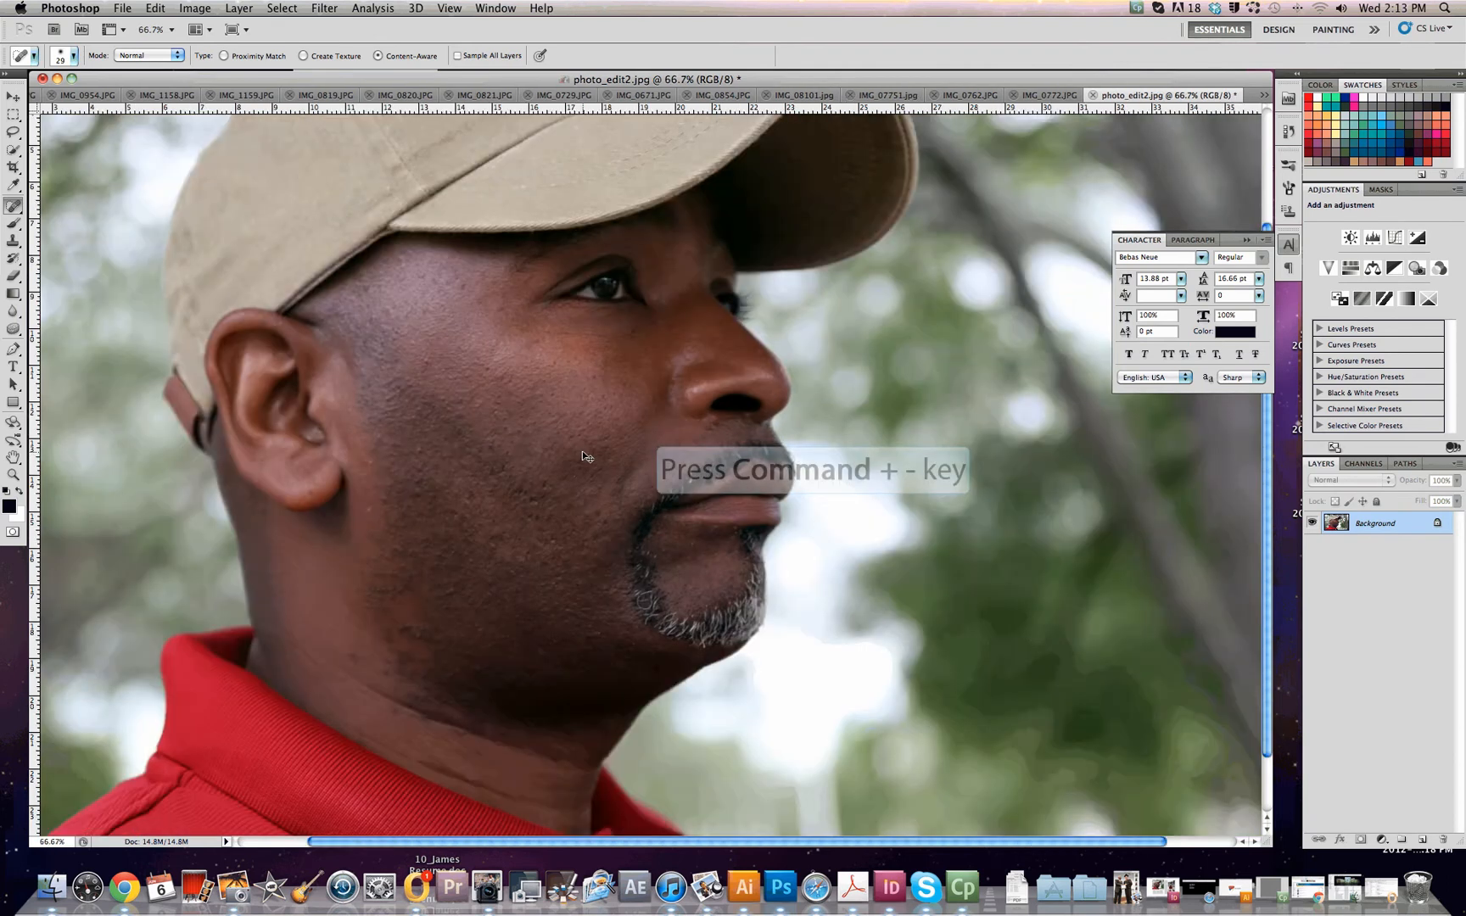
pyautogui.press('super+minus')
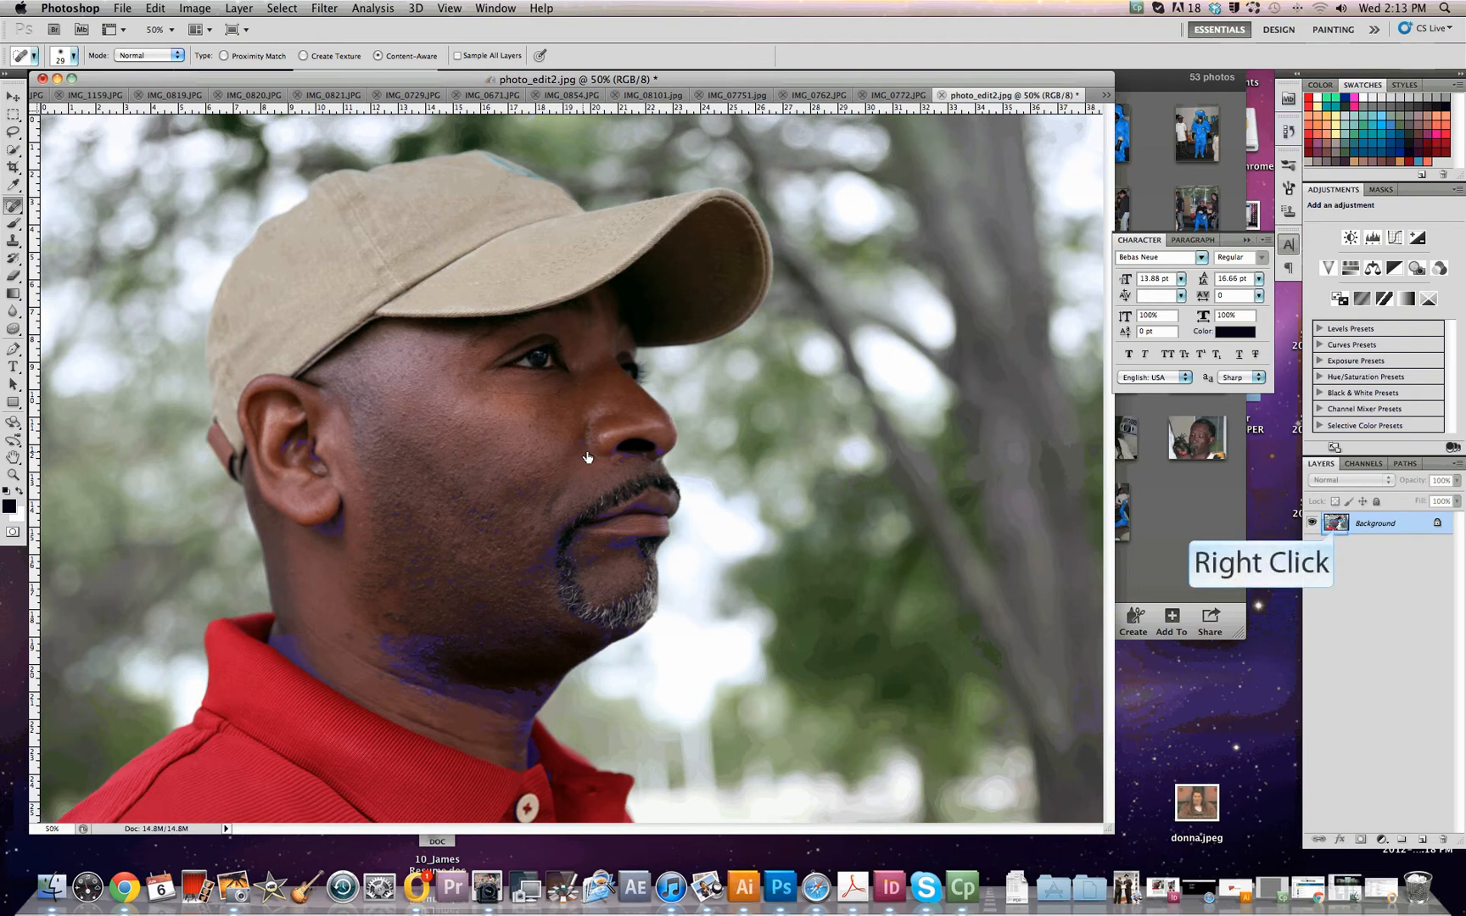
# - Duplicate the Background layer as "Background copy" within photo_edit2.jpg
pyautogui.rightClick(1340, 532)
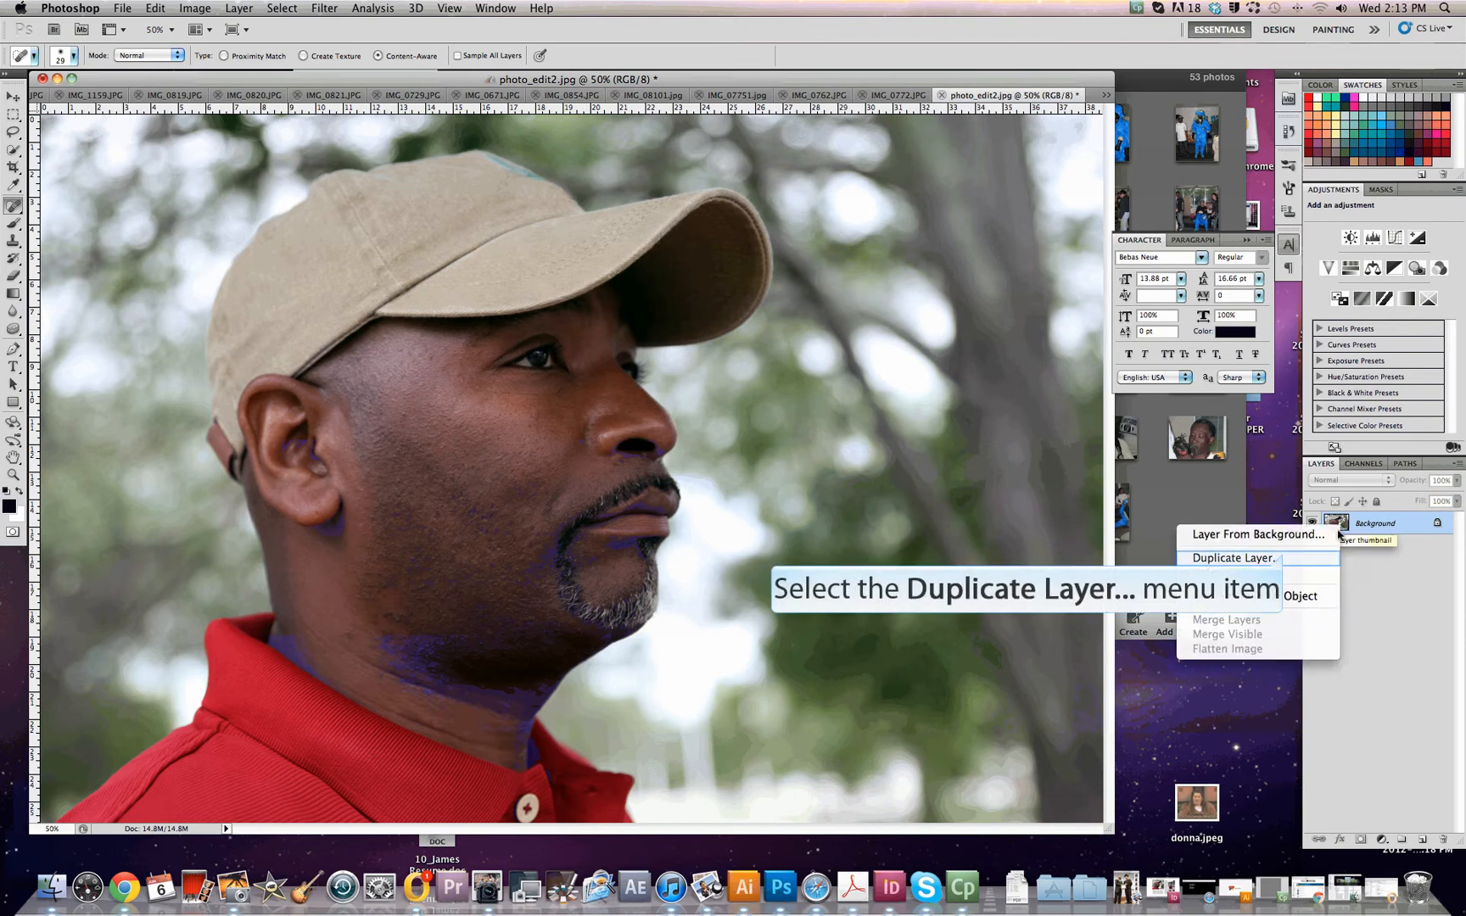
pyautogui.click(1287, 559)
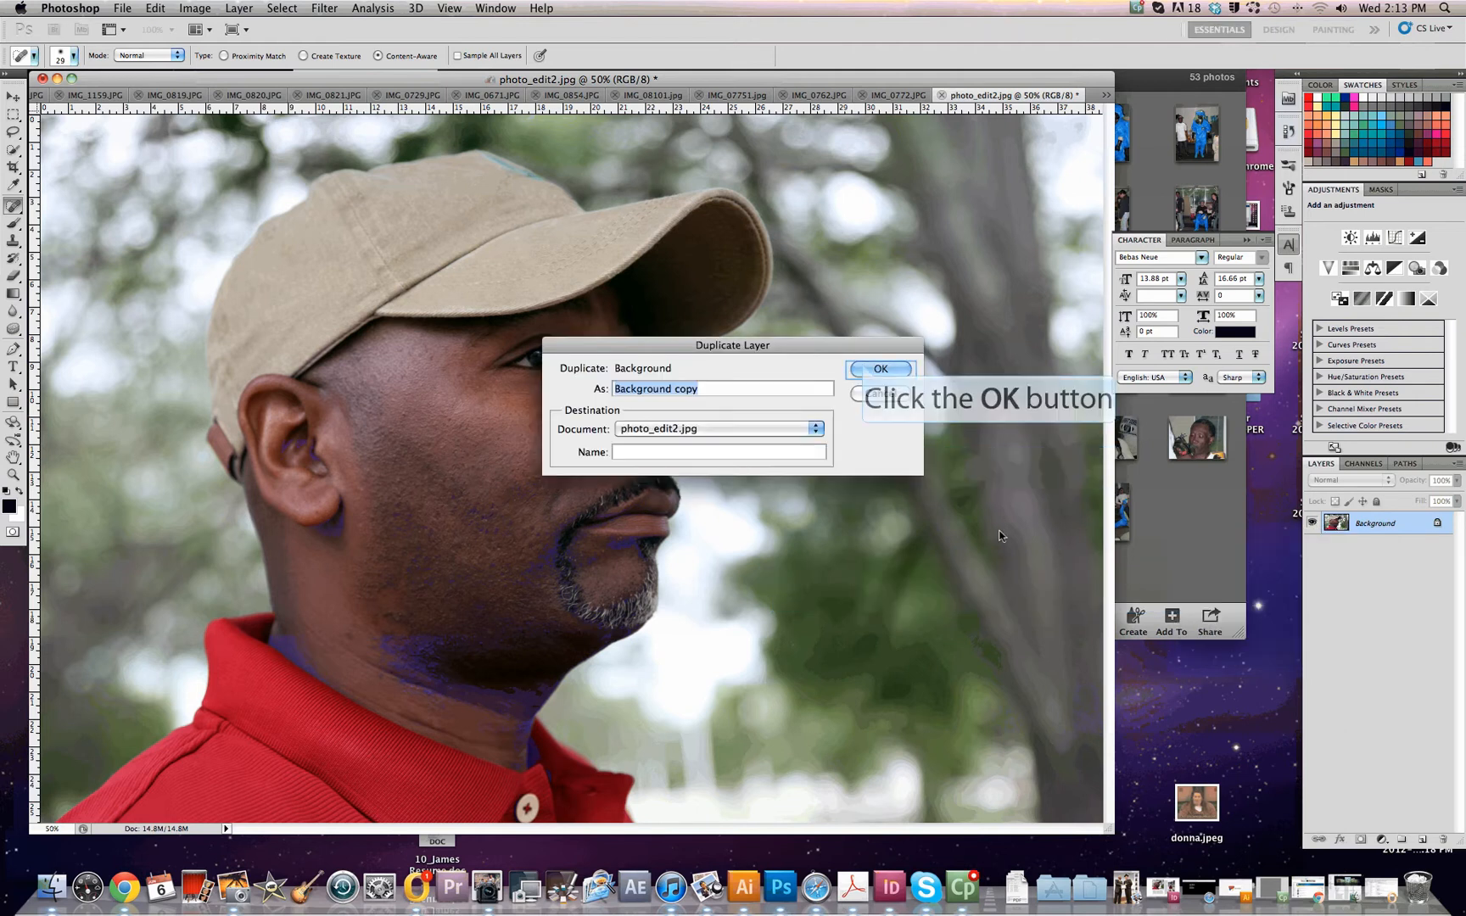
pyautogui.click(879, 369)
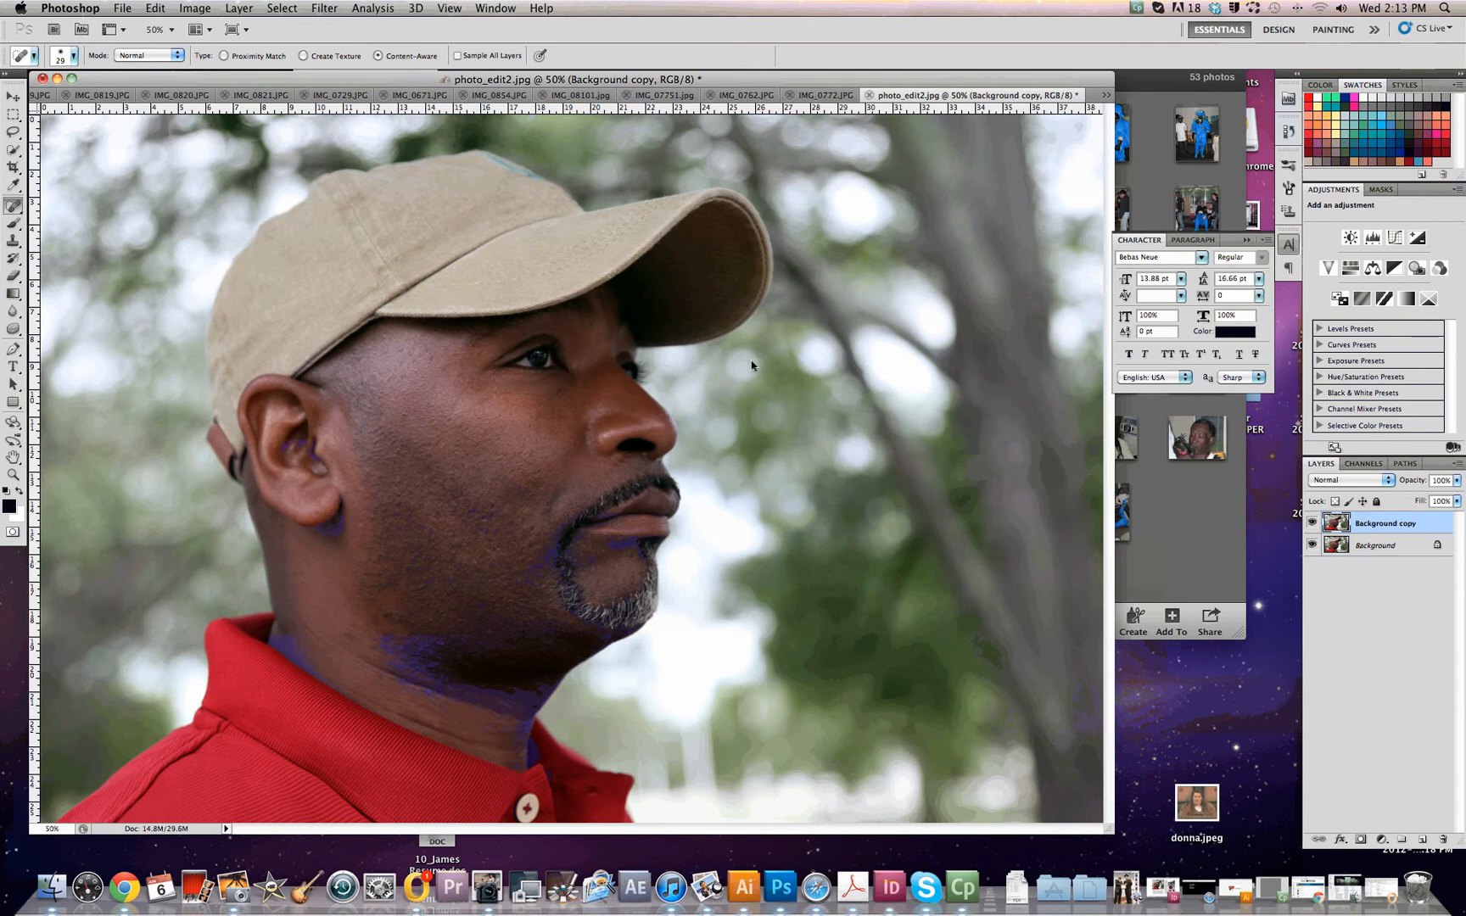
# - Apply a Surface Blur to the Background copy layer with an increased radius and a threshold of 15 levels
pyautogui.click(325, 8)
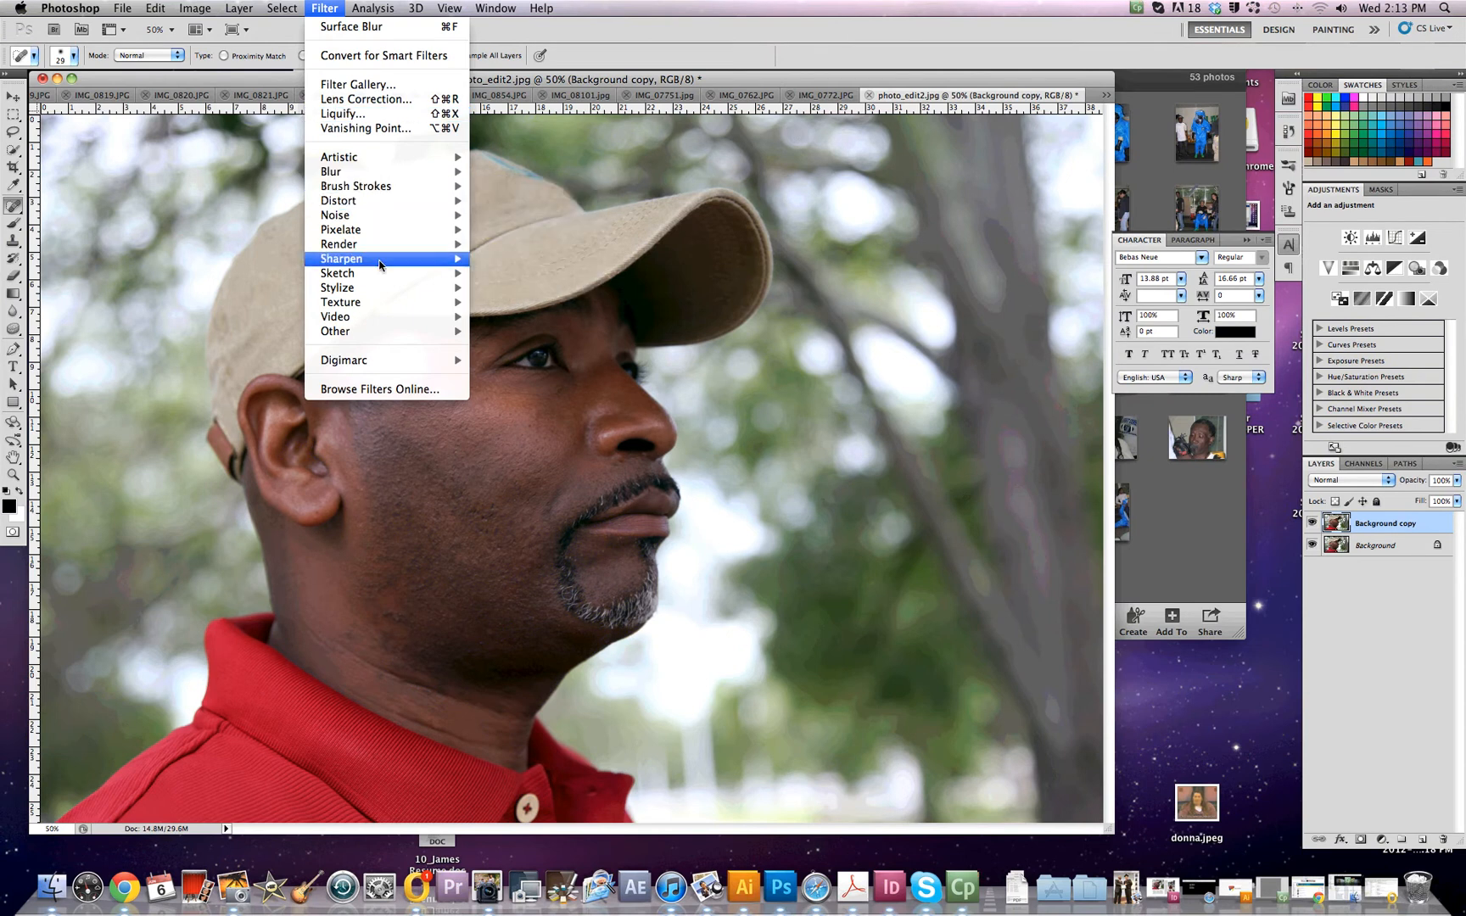
pyautogui.moveTo(392, 173)
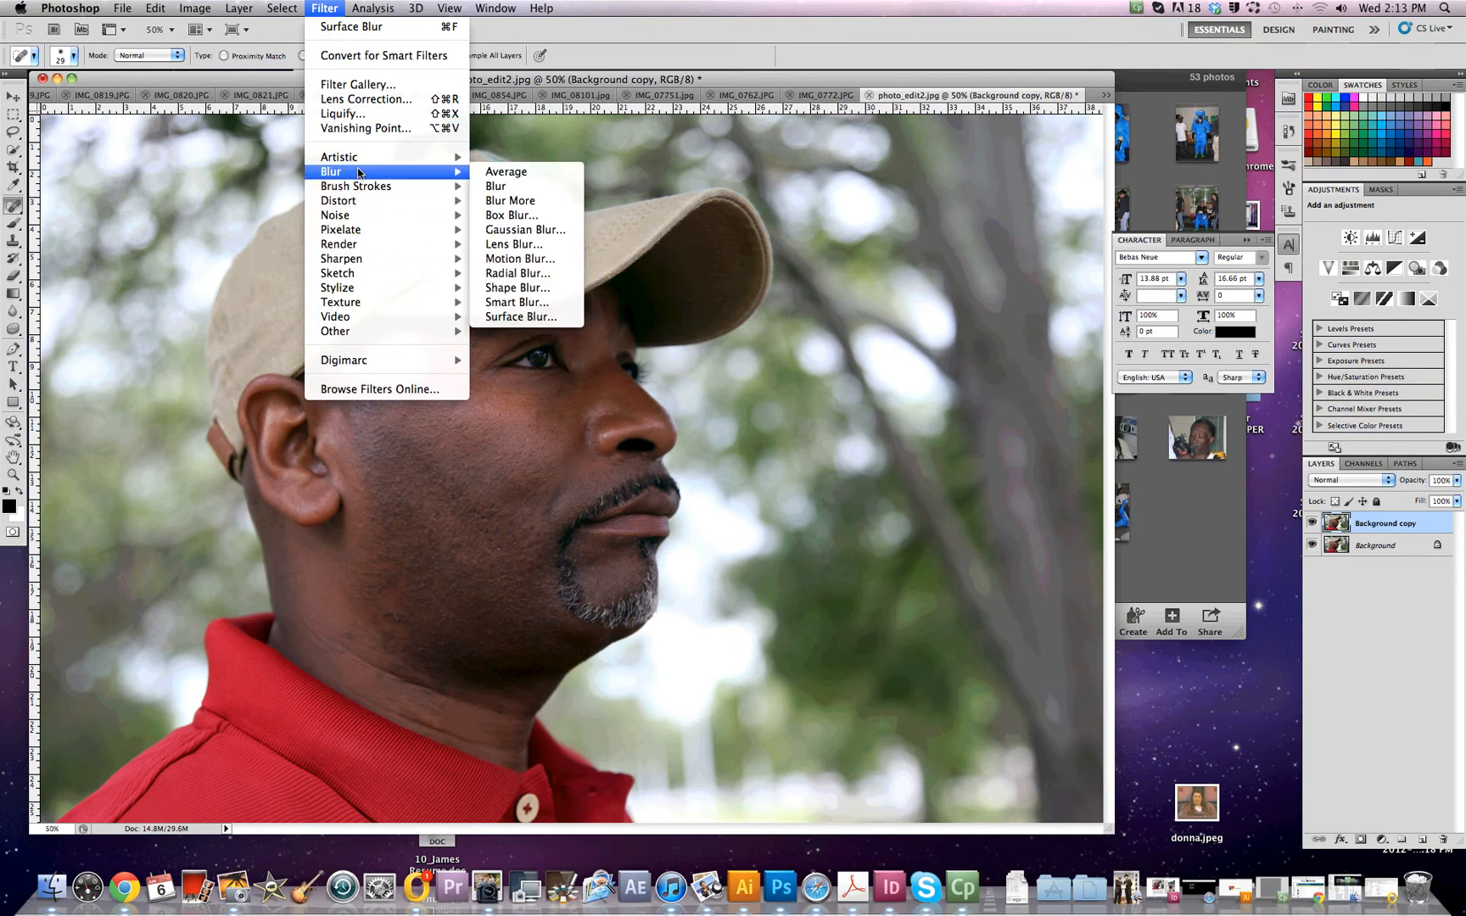
pyautogui.click(560, 322)
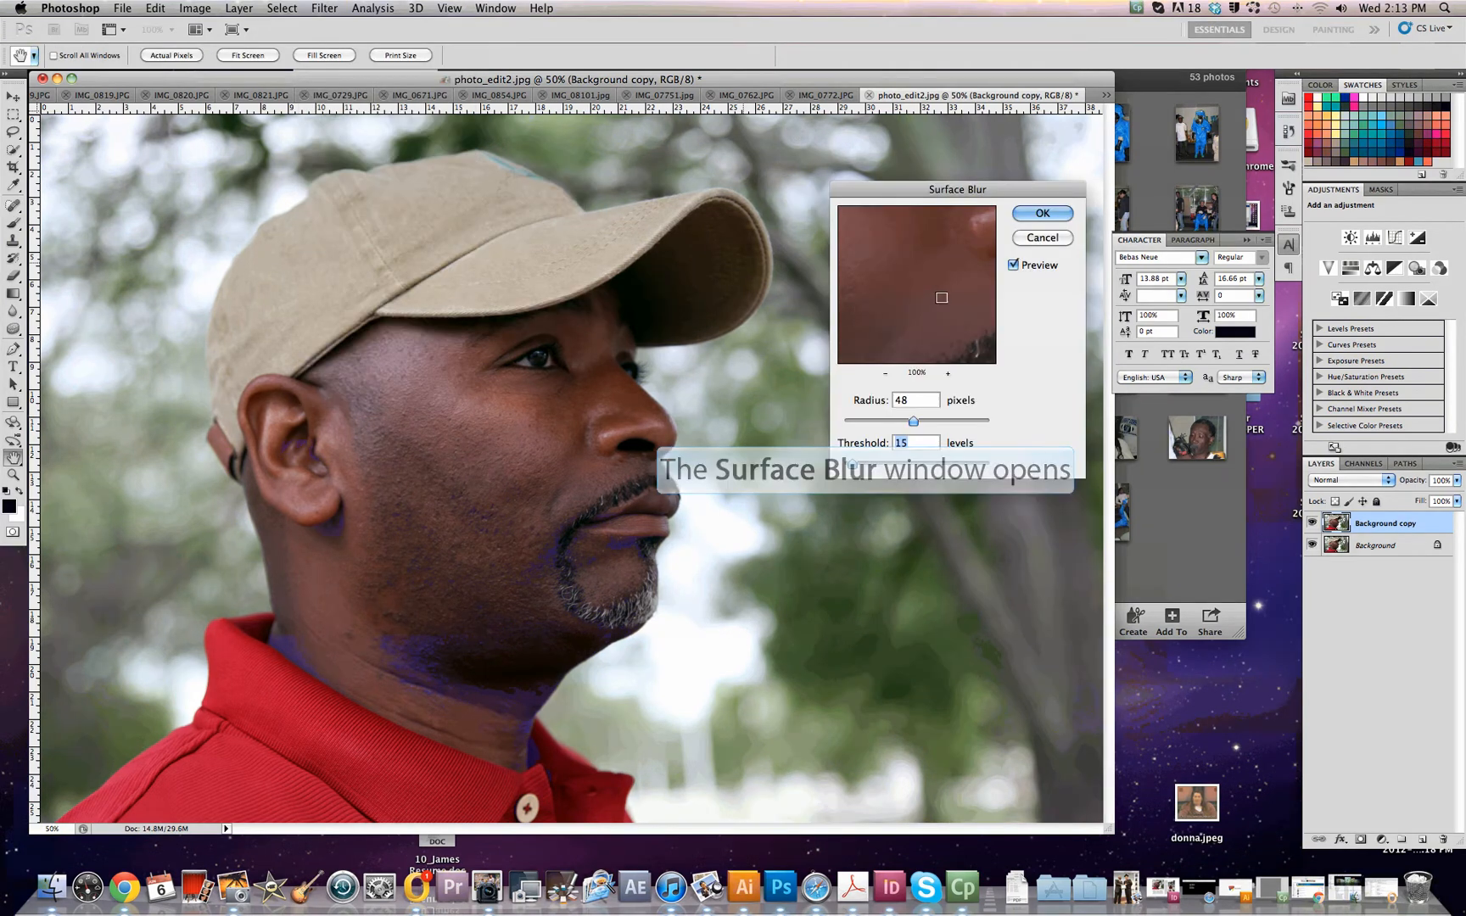
pyautogui.moveTo(919, 286); pyautogui.dragTo(1063, 412)
pyautogui.moveTo(919, 318); pyautogui.dragTo(1048, 266)
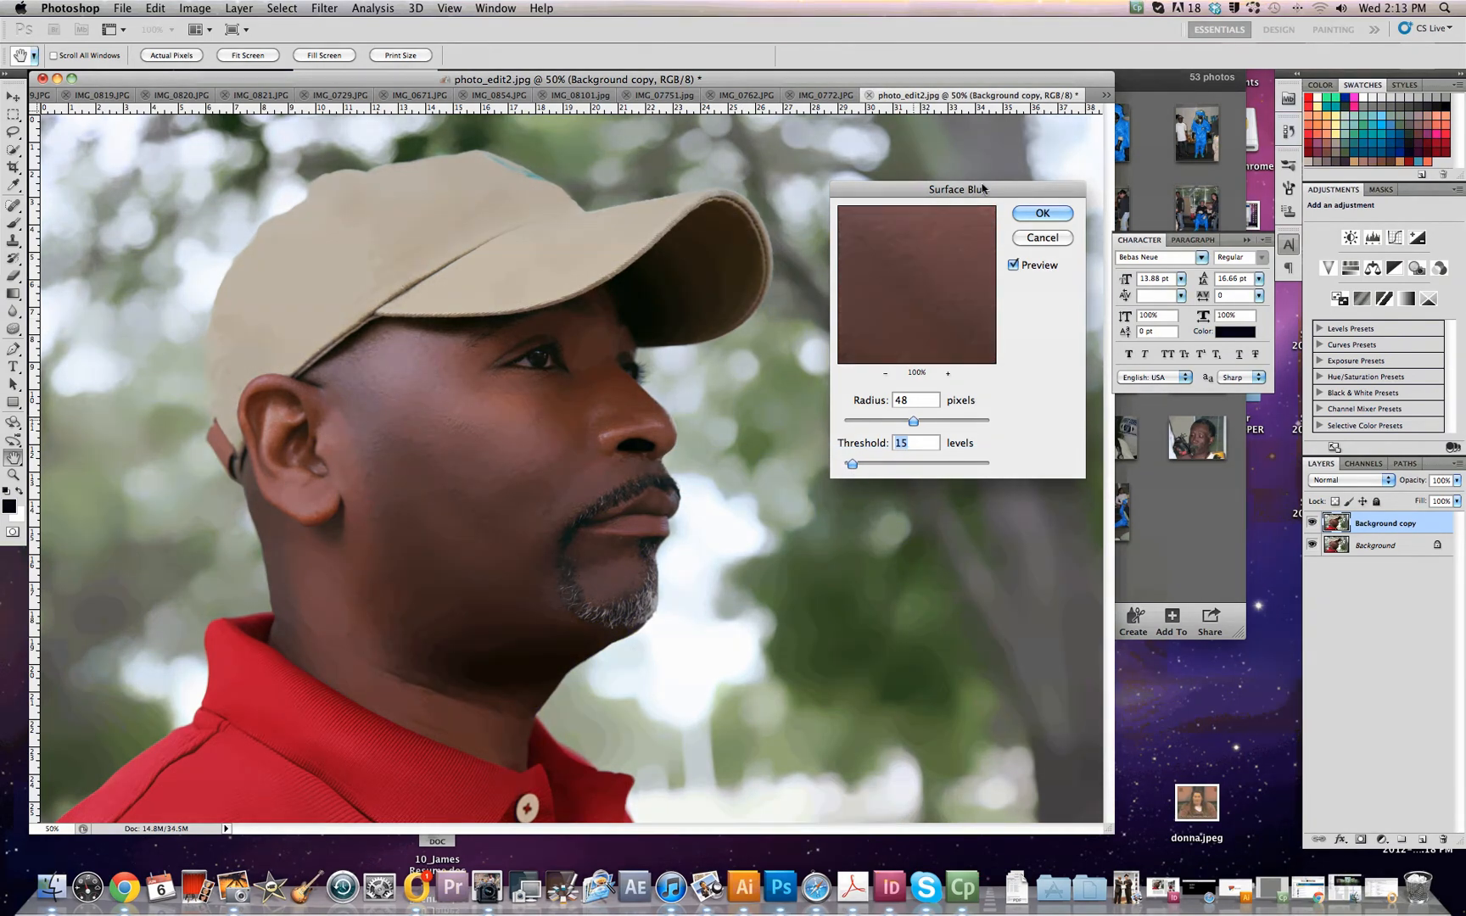
pyautogui.moveTo(914, 423)
pyautogui.mouseDown()
pyautogui.moveTo(955, 423)
pyautogui.moveTo(913, 420)
pyautogui.moveTo(934, 421)
pyautogui.mouseUp()
pyautogui.click(1035, 215)
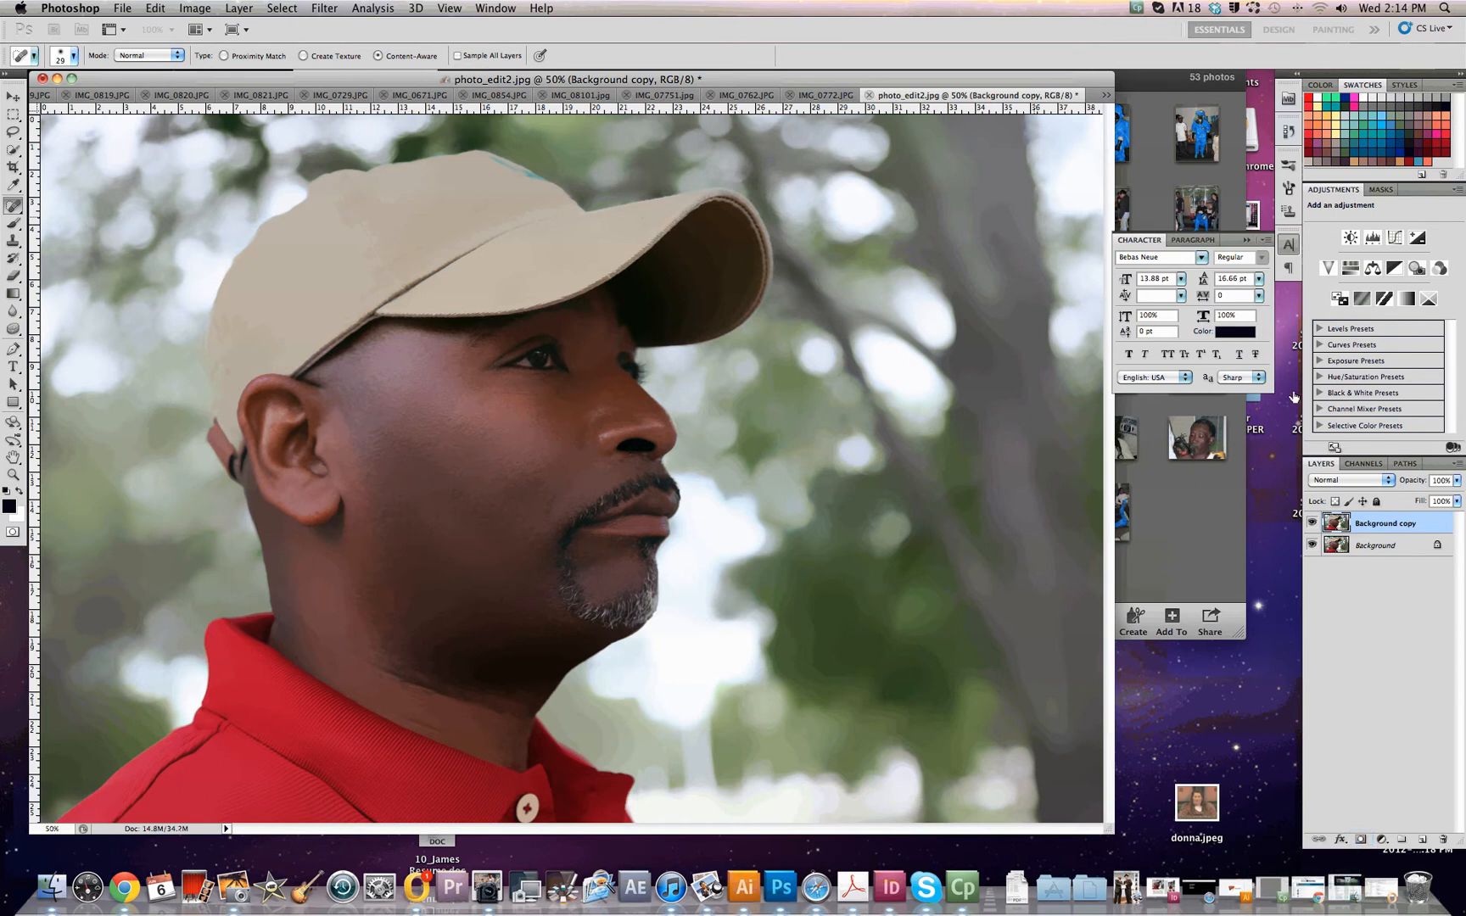
# - Add a layer mask to the blurred Background copy layer and set the Brush tool's size to 81 px
pyautogui.click(1364, 840)
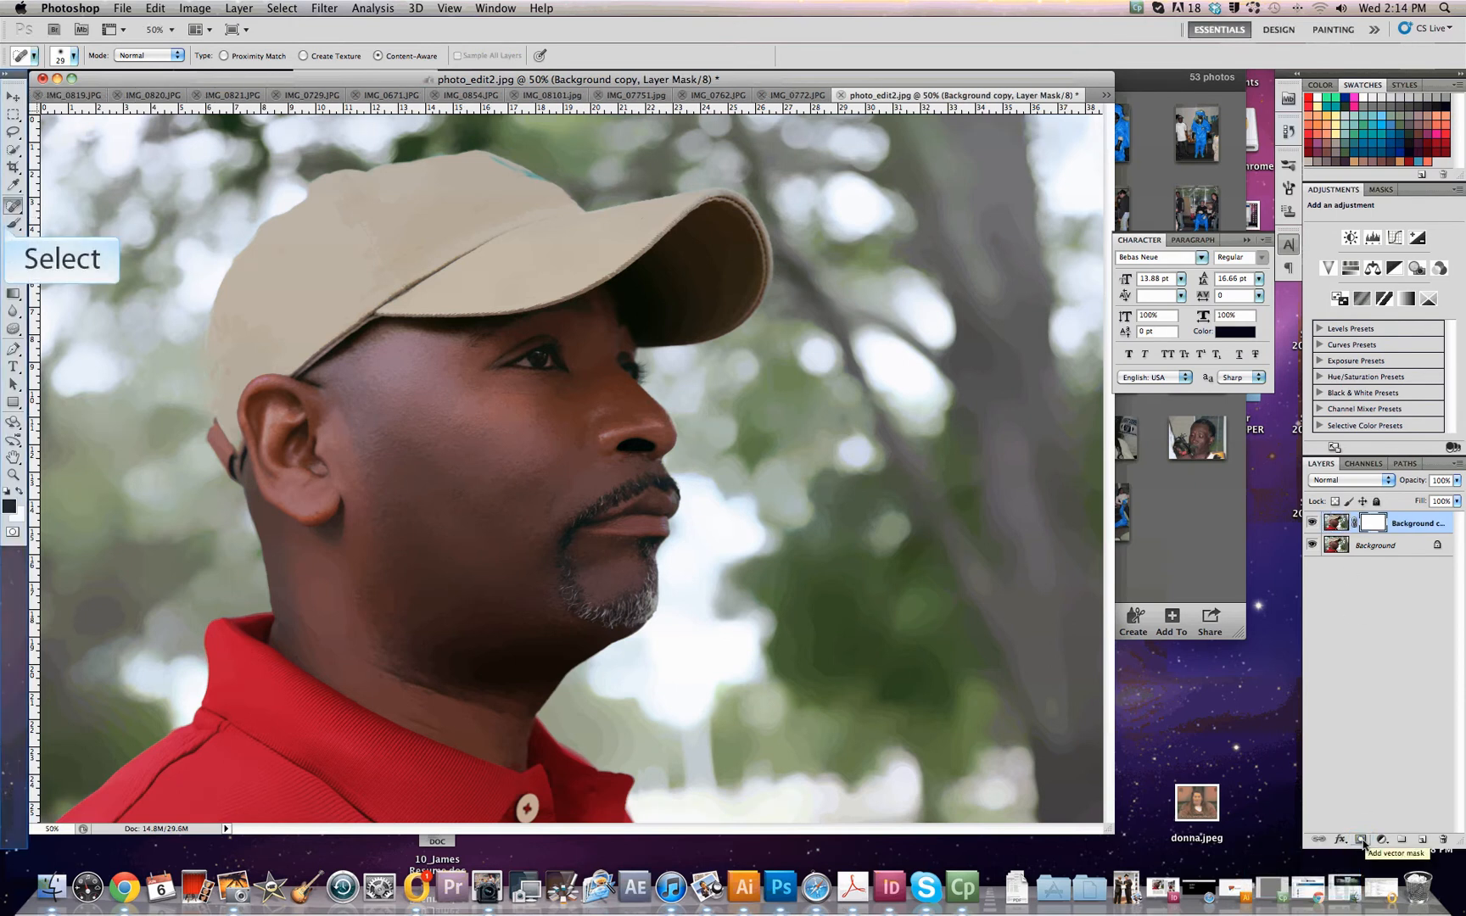
pyautogui.click(13, 223)
pyautogui.click(74, 57)
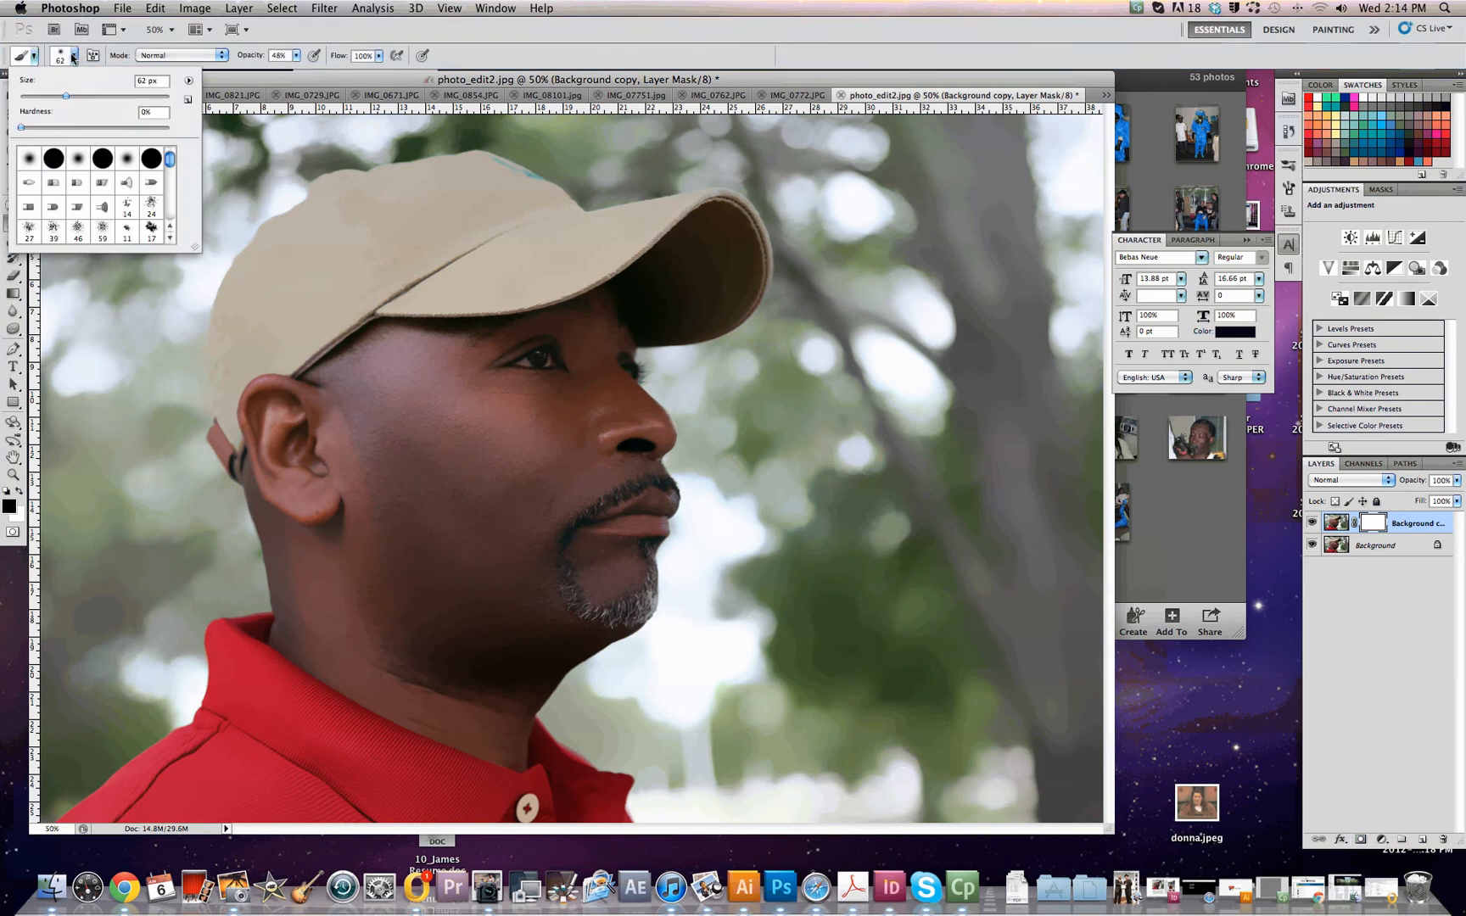
pyautogui.moveTo(66, 99); pyautogui.dragTo(81, 100)
pyautogui.click(924, 437)
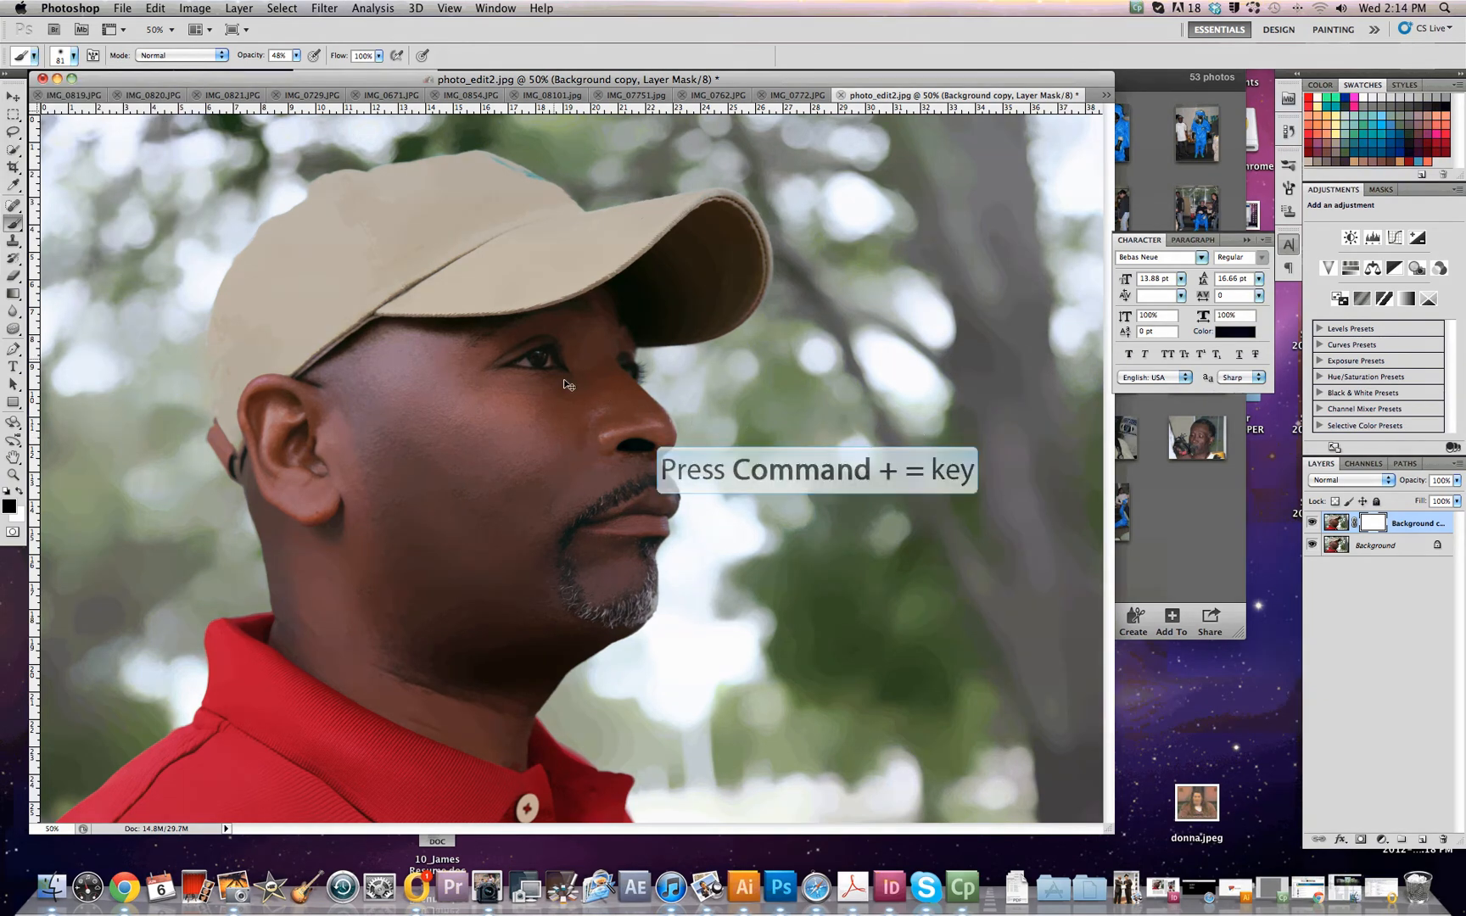
# - Paint black on the layer mask over both eyes to bring back their sharp detail
pyautogui.press('super+equal')
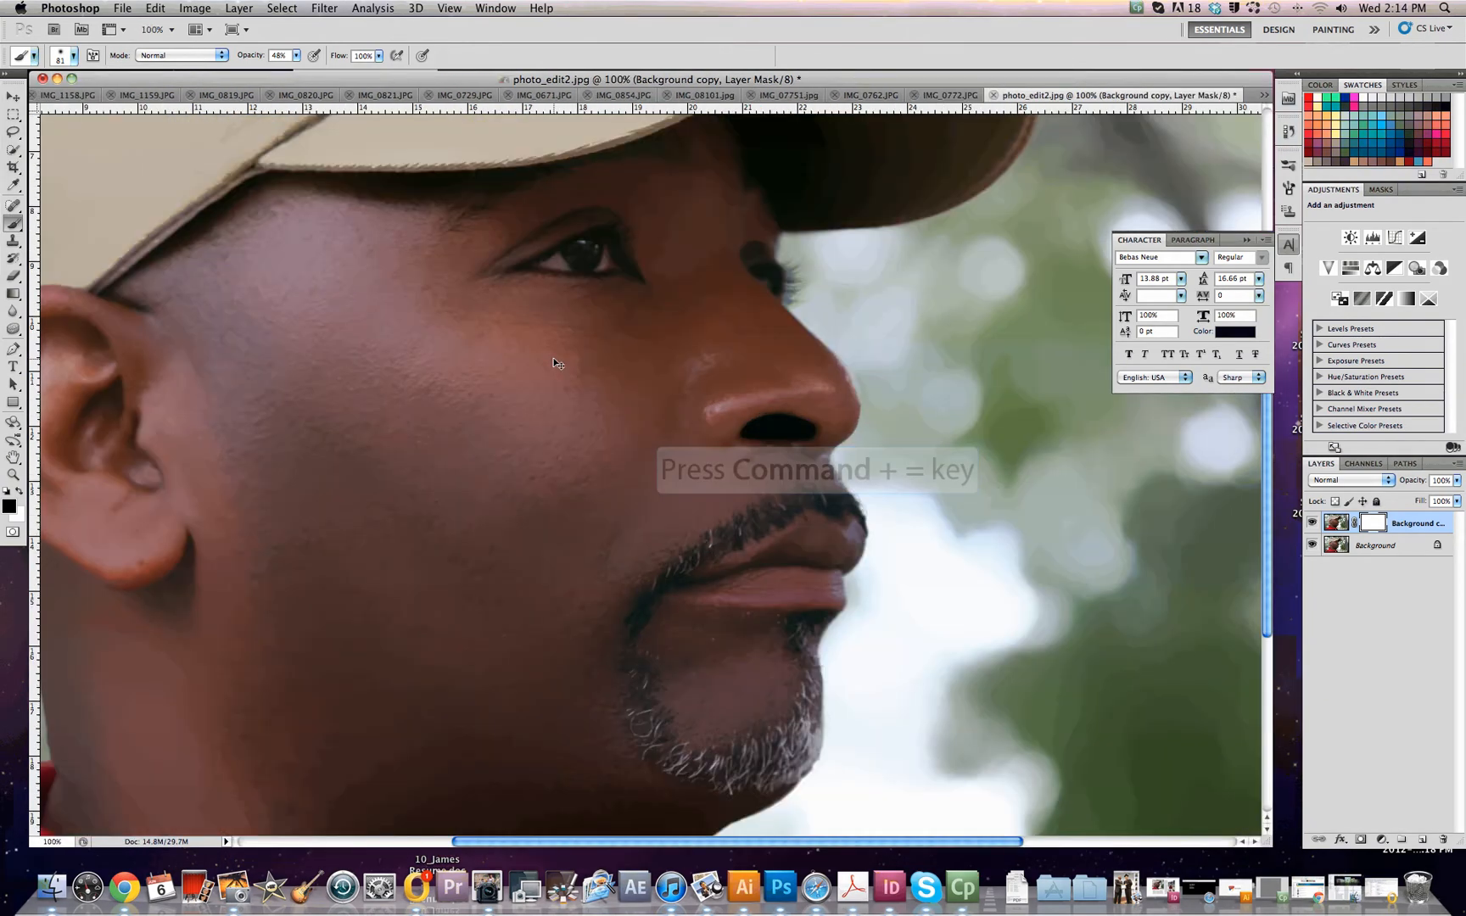
pyautogui.press('super+equal')
pyautogui.scroll(5, 558, 359)
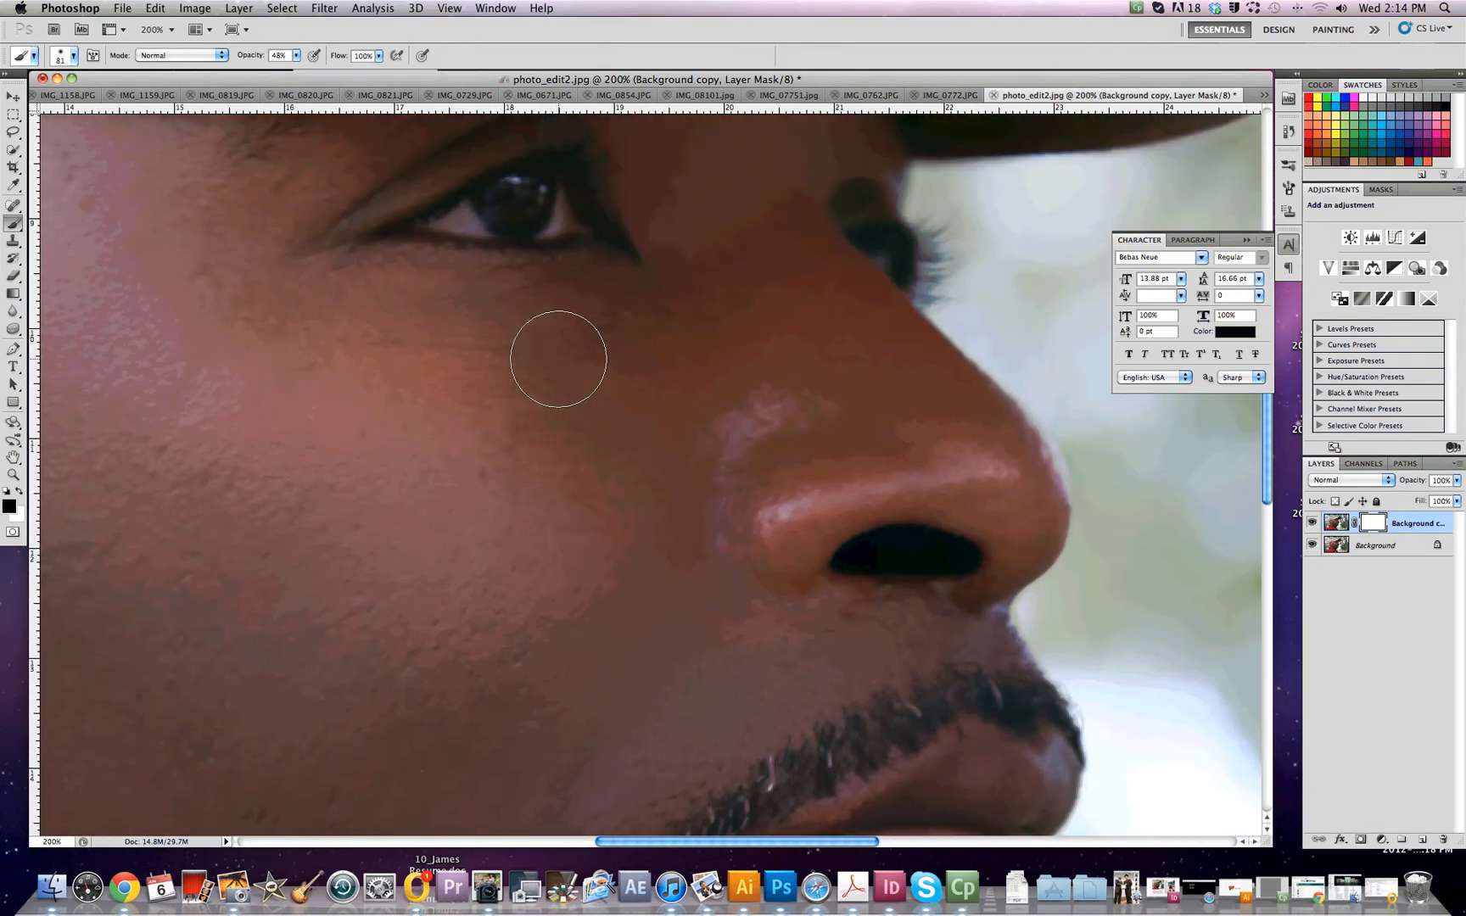
pyautogui.scroll(1, 558, 359)
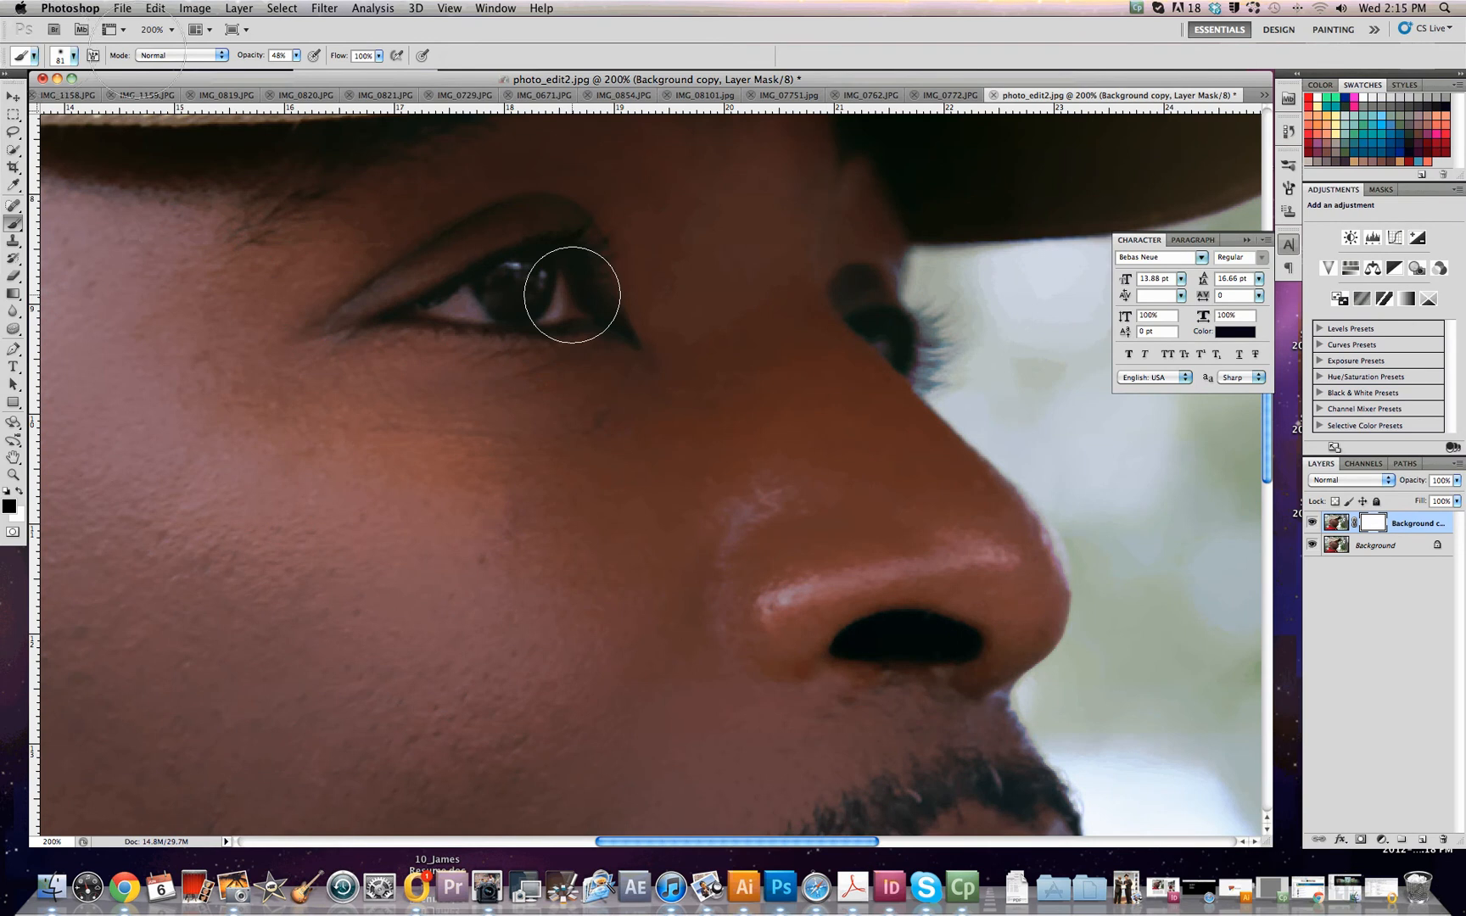
pyautogui.moveTo(573, 294)
pyautogui.mouseDown()
pyautogui.moveTo(517, 262)
pyautogui.moveTo(556, 245)
pyautogui.moveTo(386, 289)
pyautogui.moveTo(577, 285)
pyautogui.moveTo(524, 236)
pyautogui.moveTo(603, 268)
pyautogui.moveTo(573, 318)
pyautogui.mouseUp()
pyautogui.moveTo(912, 326)
pyautogui.mouseDown()
pyautogui.moveTo(537, 250)
pyautogui.moveTo(398, 299)
pyautogui.moveTo(472, 249)
pyautogui.moveTo(382, 287)
pyautogui.mouseUp()
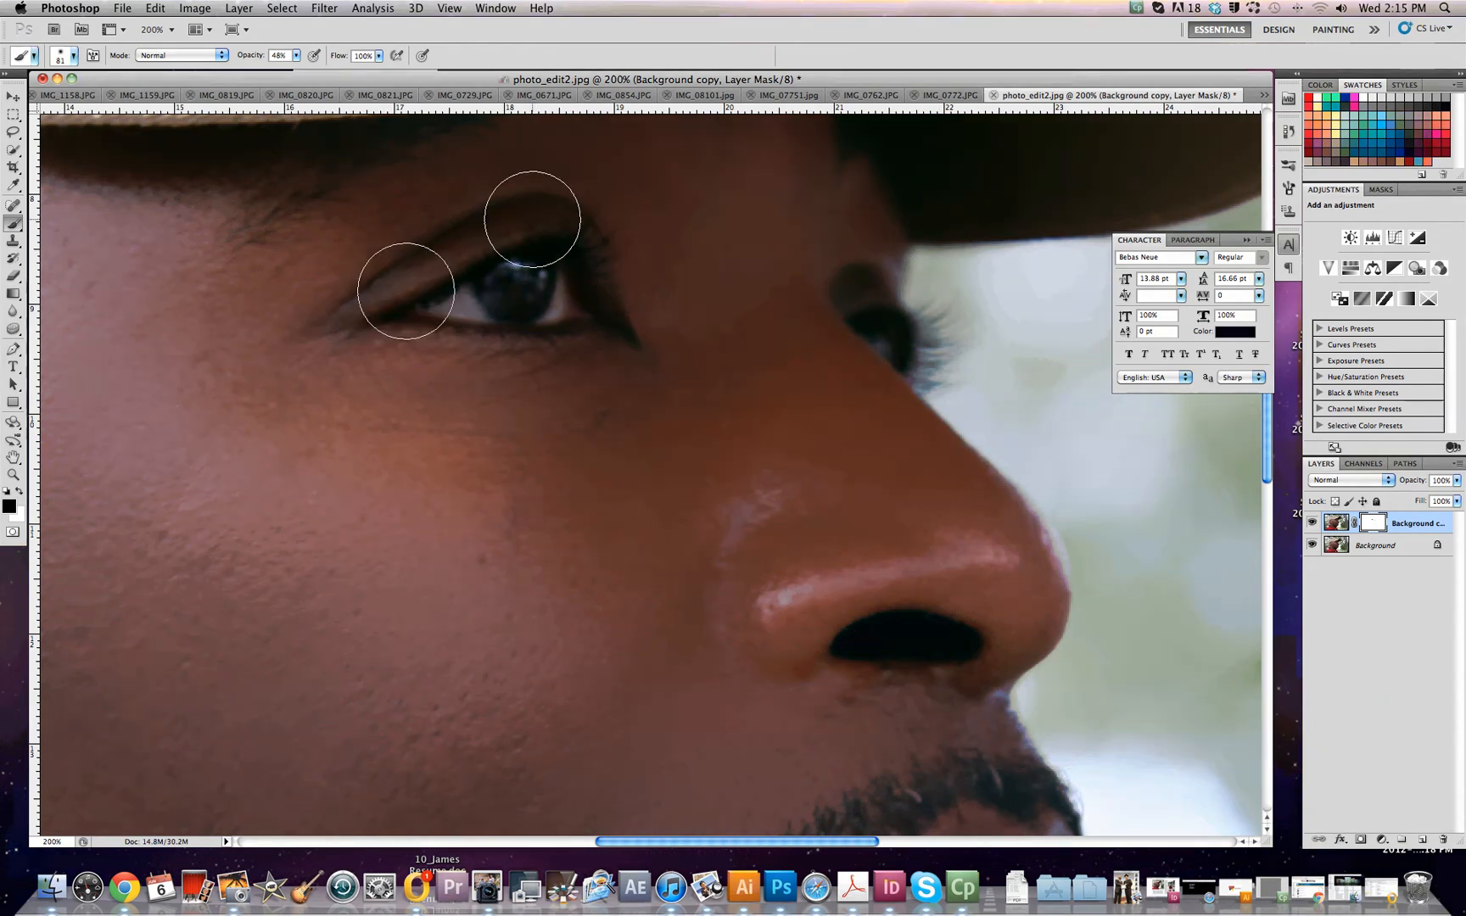
# - Paint black on the layer mask over the lips, mustache and goatee to restore their sharp detail
pyautogui.scroll(-2, 552, 219)
pyautogui.scroll(-7, 555, 222)
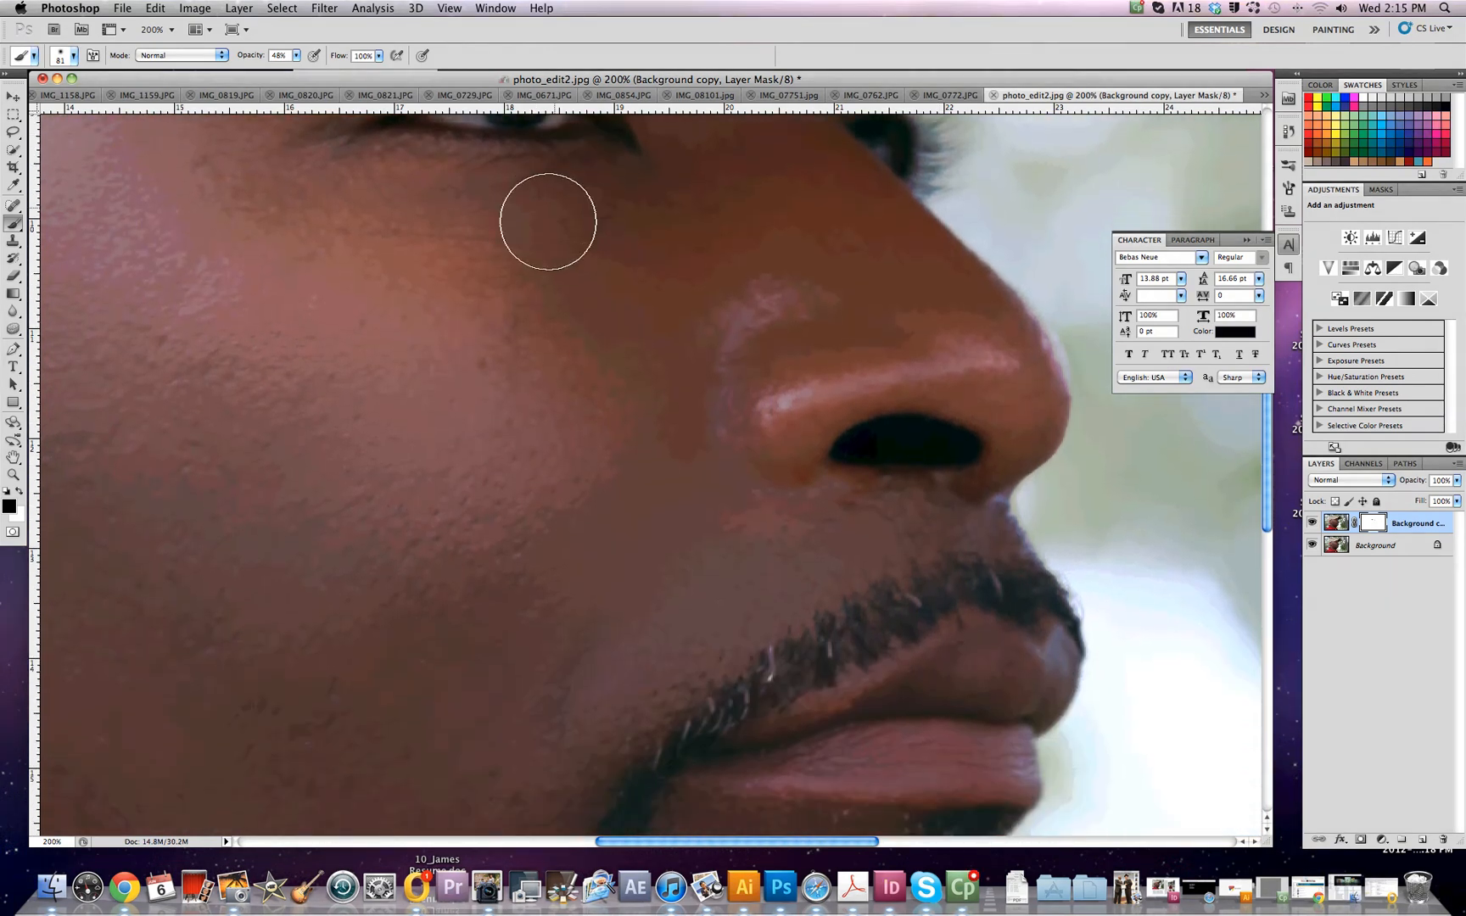
pyautogui.scroll(-8, 691, 279)
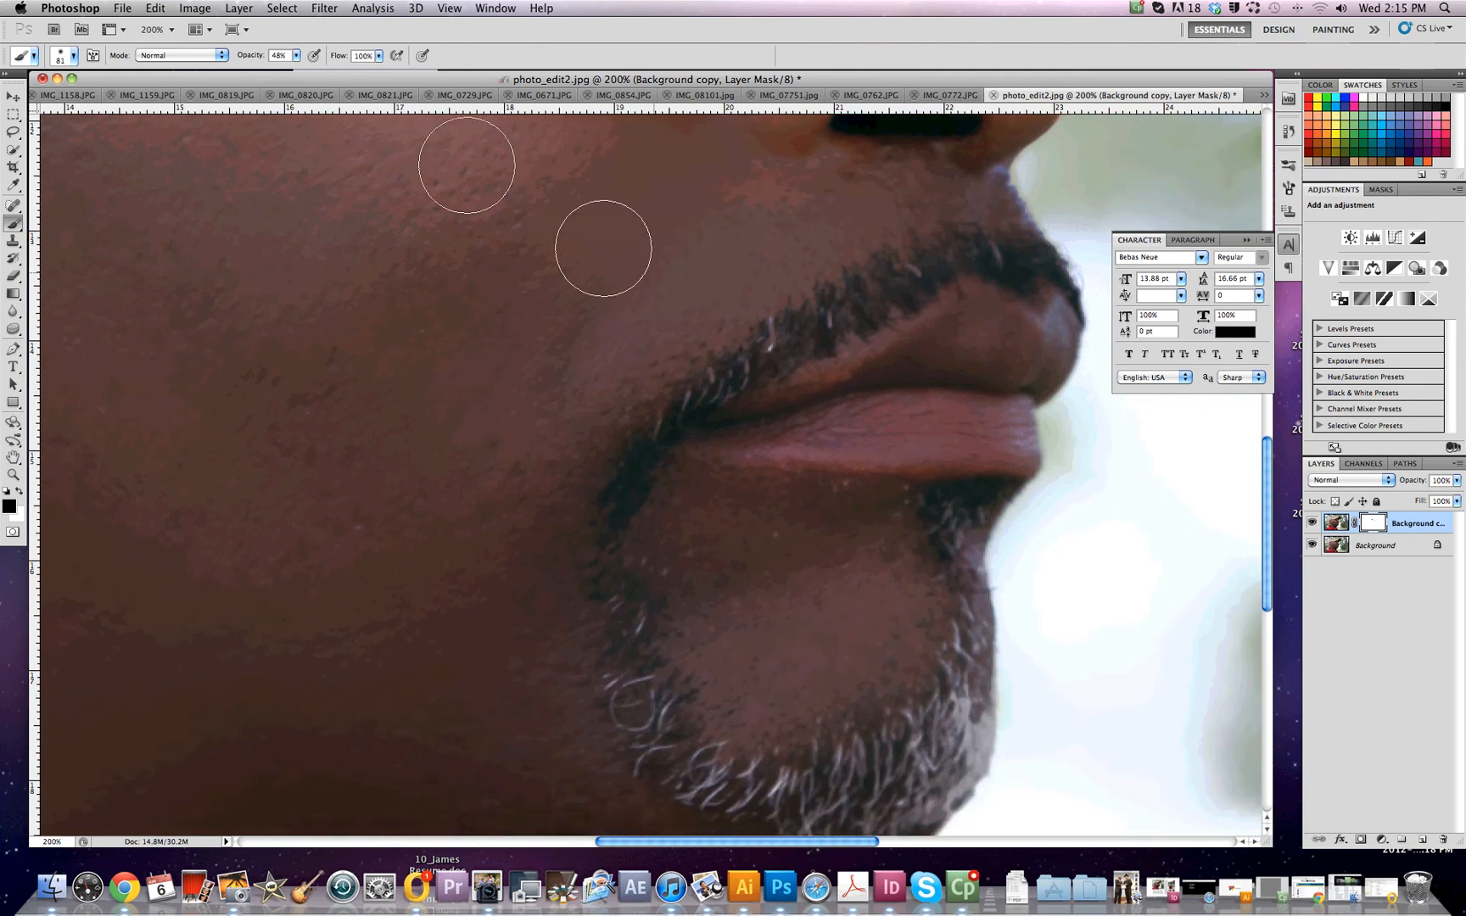
pyautogui.scroll(-2, 778, 277)
pyautogui.scroll(6, 779, 277)
pyautogui.scroll(-2, 780, 277)
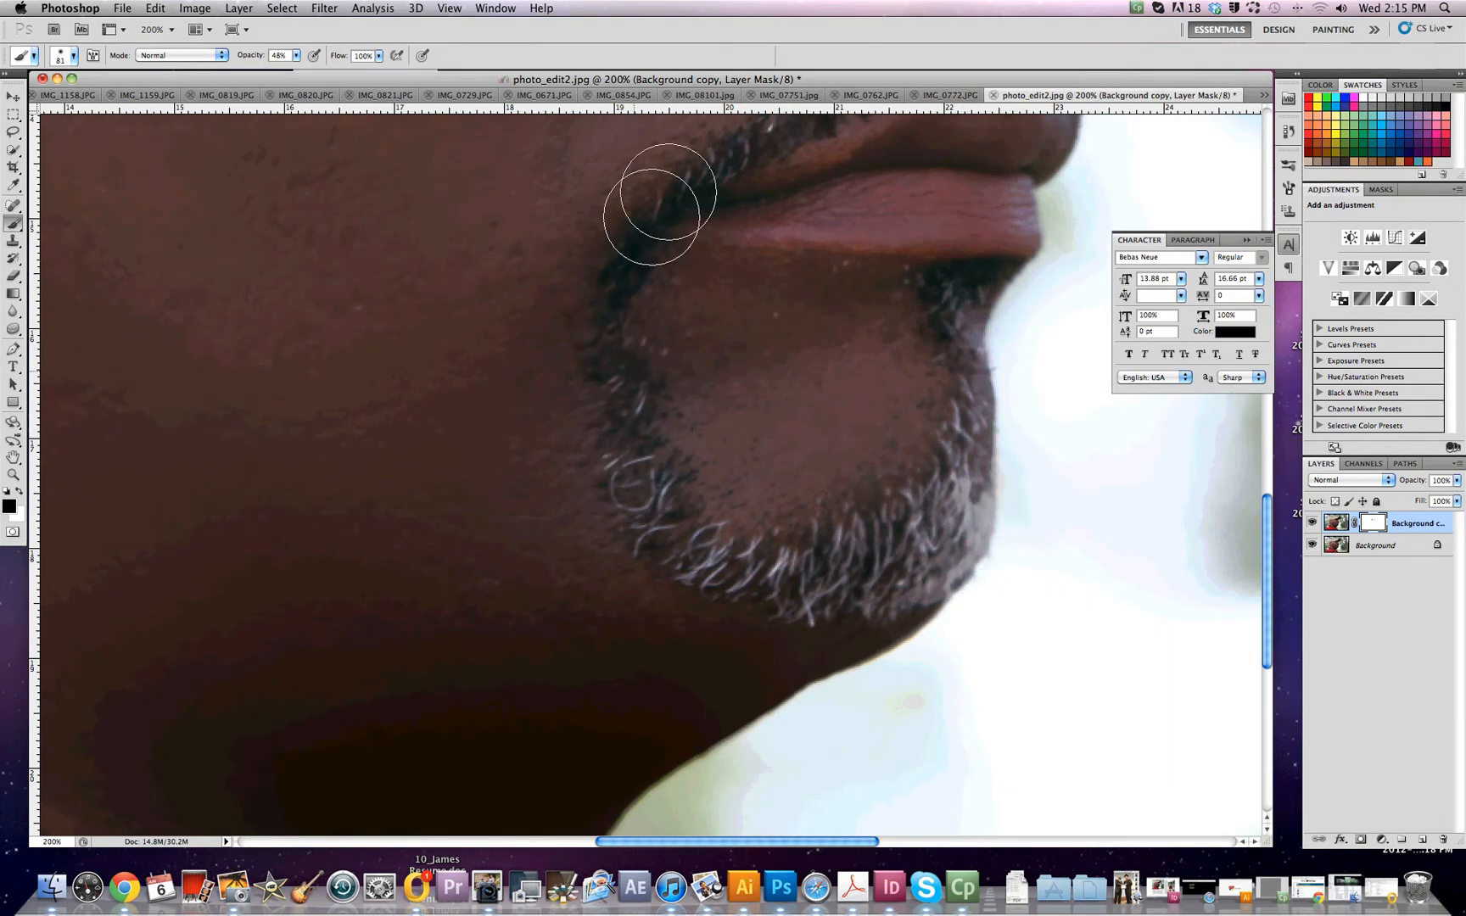
pyautogui.scroll(1, 759, 164)
pyautogui.scroll(5, 773, 212)
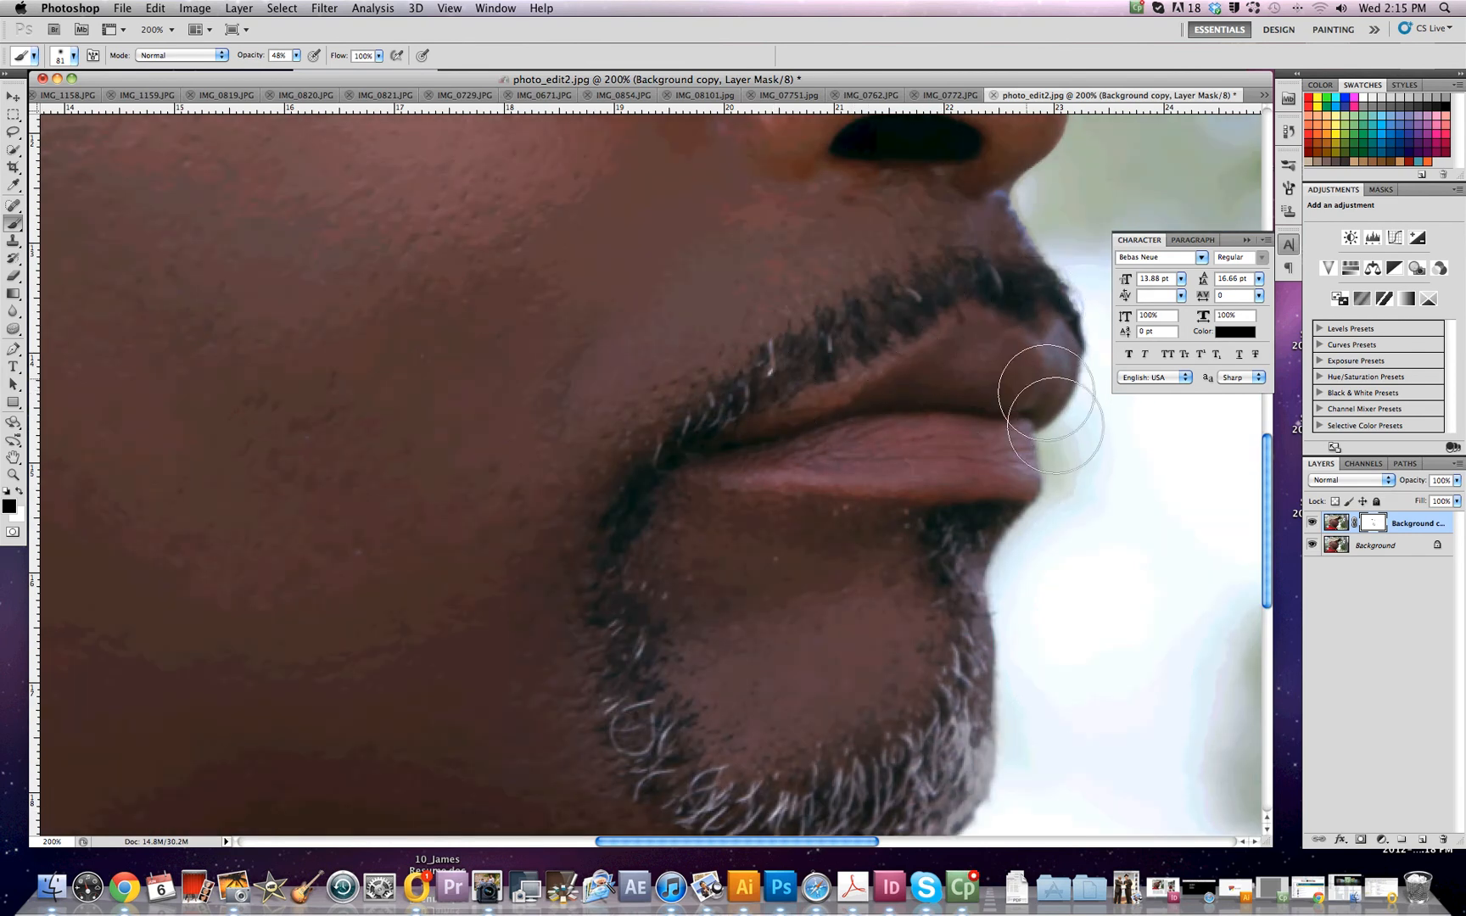
pyautogui.moveTo(878, 478)
pyautogui.mouseDown()
pyautogui.moveTo(780, 427)
pyautogui.moveTo(978, 337)
pyautogui.moveTo(758, 408)
pyautogui.mouseUp()
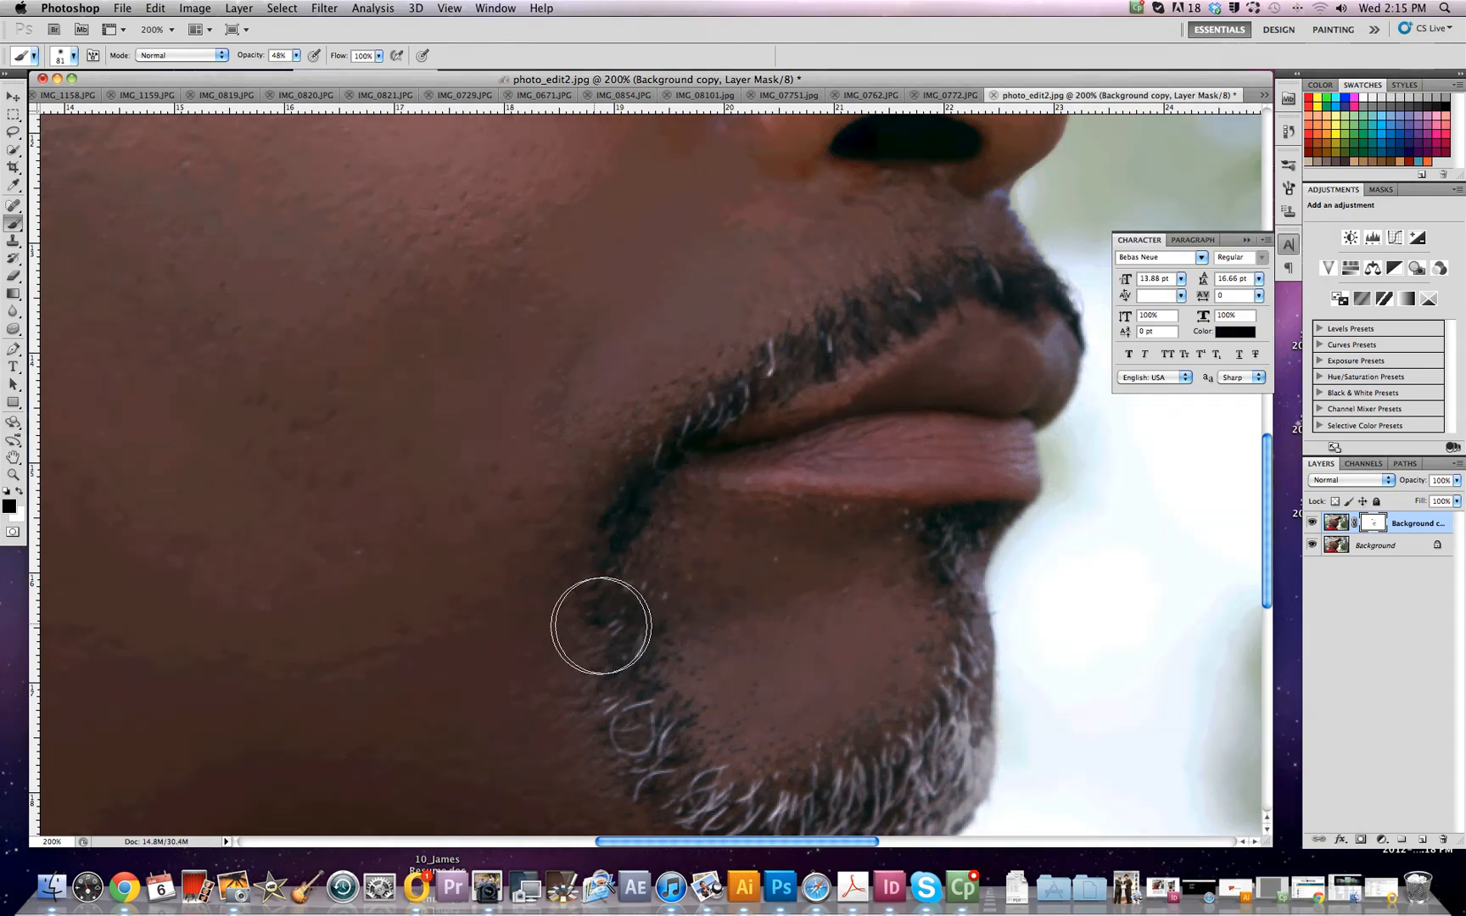
pyautogui.press('super+minus')
pyautogui.press('super+minus')
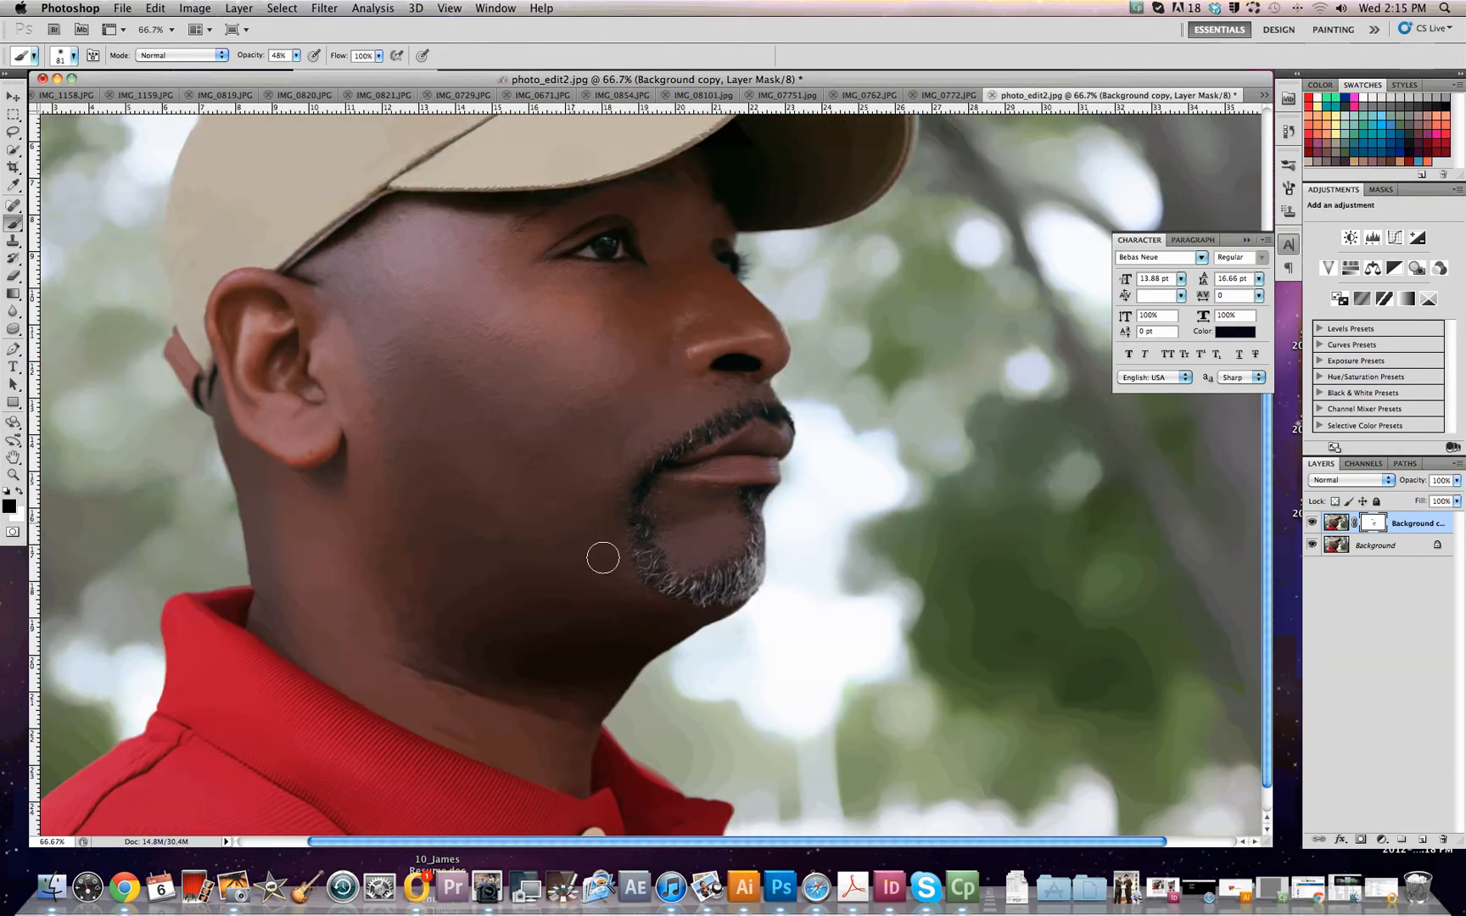
pyautogui.scroll(5, 573, 520)
pyautogui.scroll(2, 559, 512)
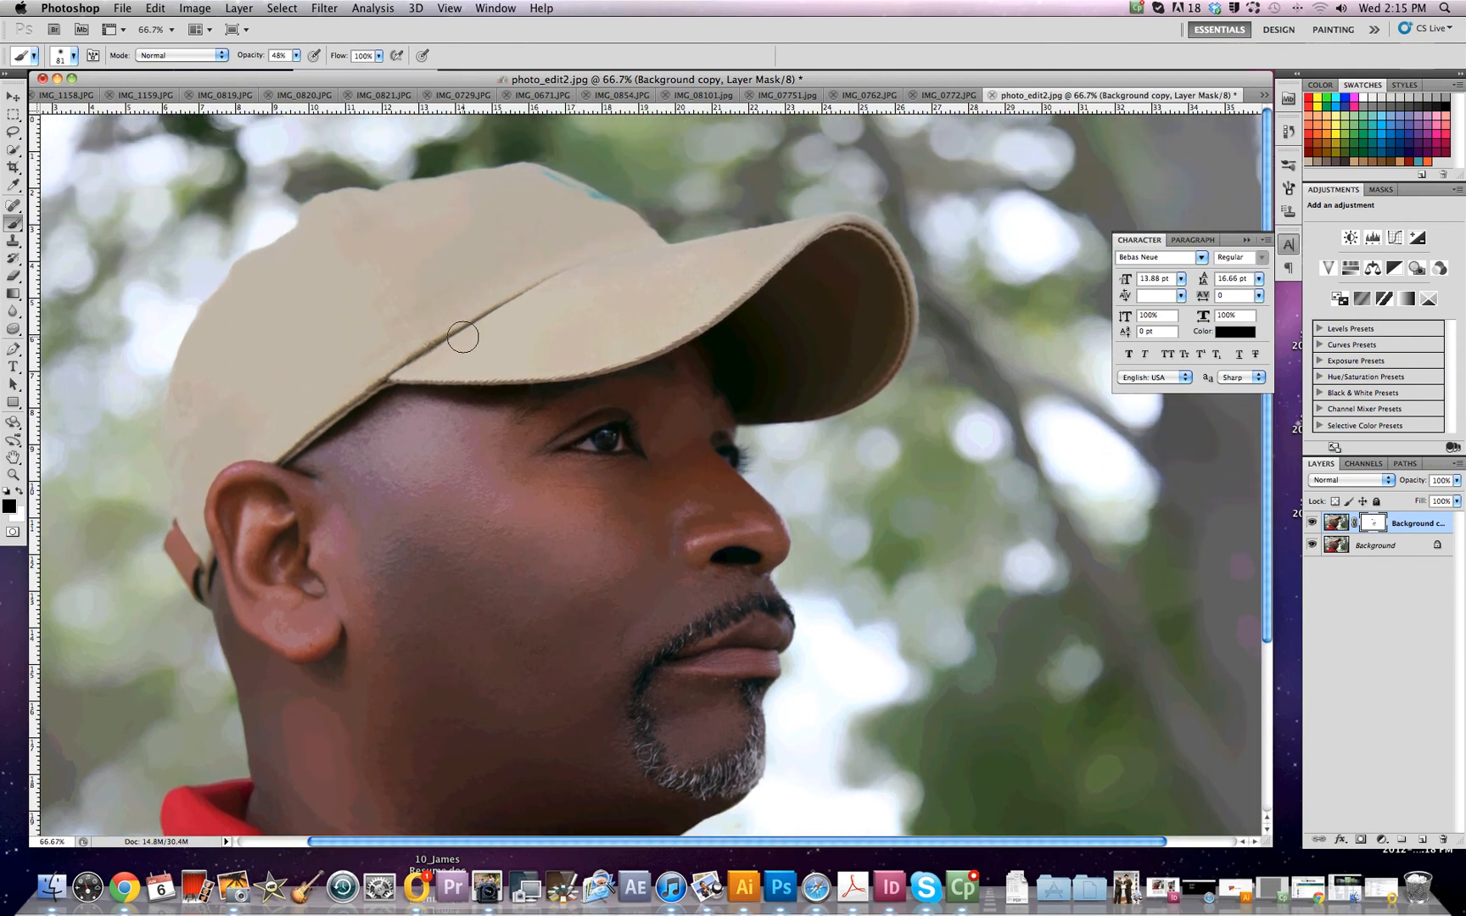
# - Paint black on the layer mask over the cap and ear to restore their sharp detail, enlarging the brush to 339 px
pyautogui.moveTo(411, 280); pyautogui.dragTo(118, 190)
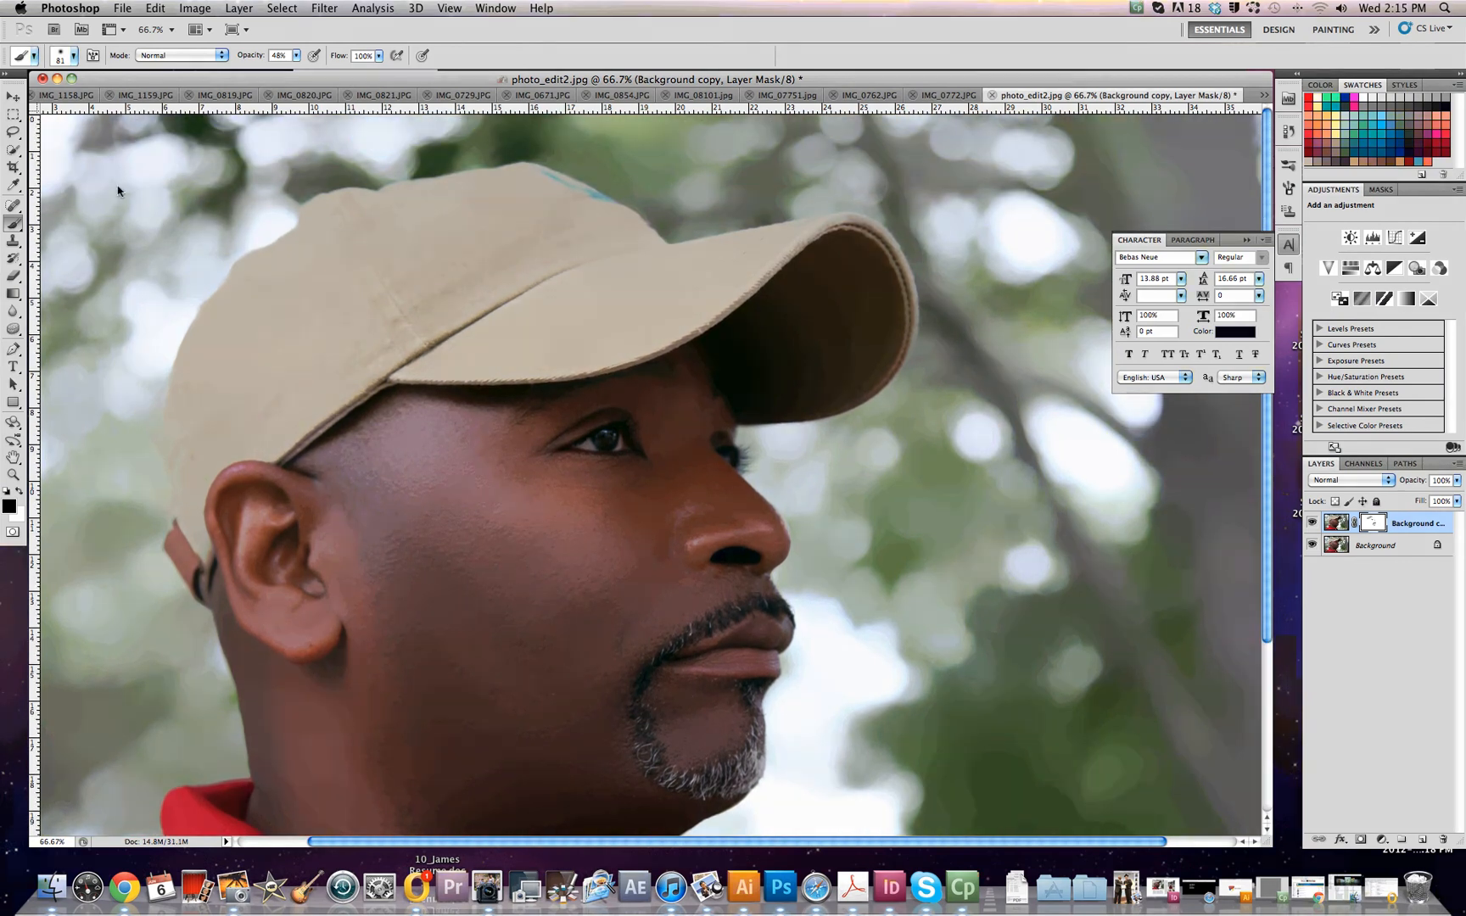
pyautogui.click(74, 56)
pyautogui.moveTo(127, 94); pyautogui.dragTo(146, 94)
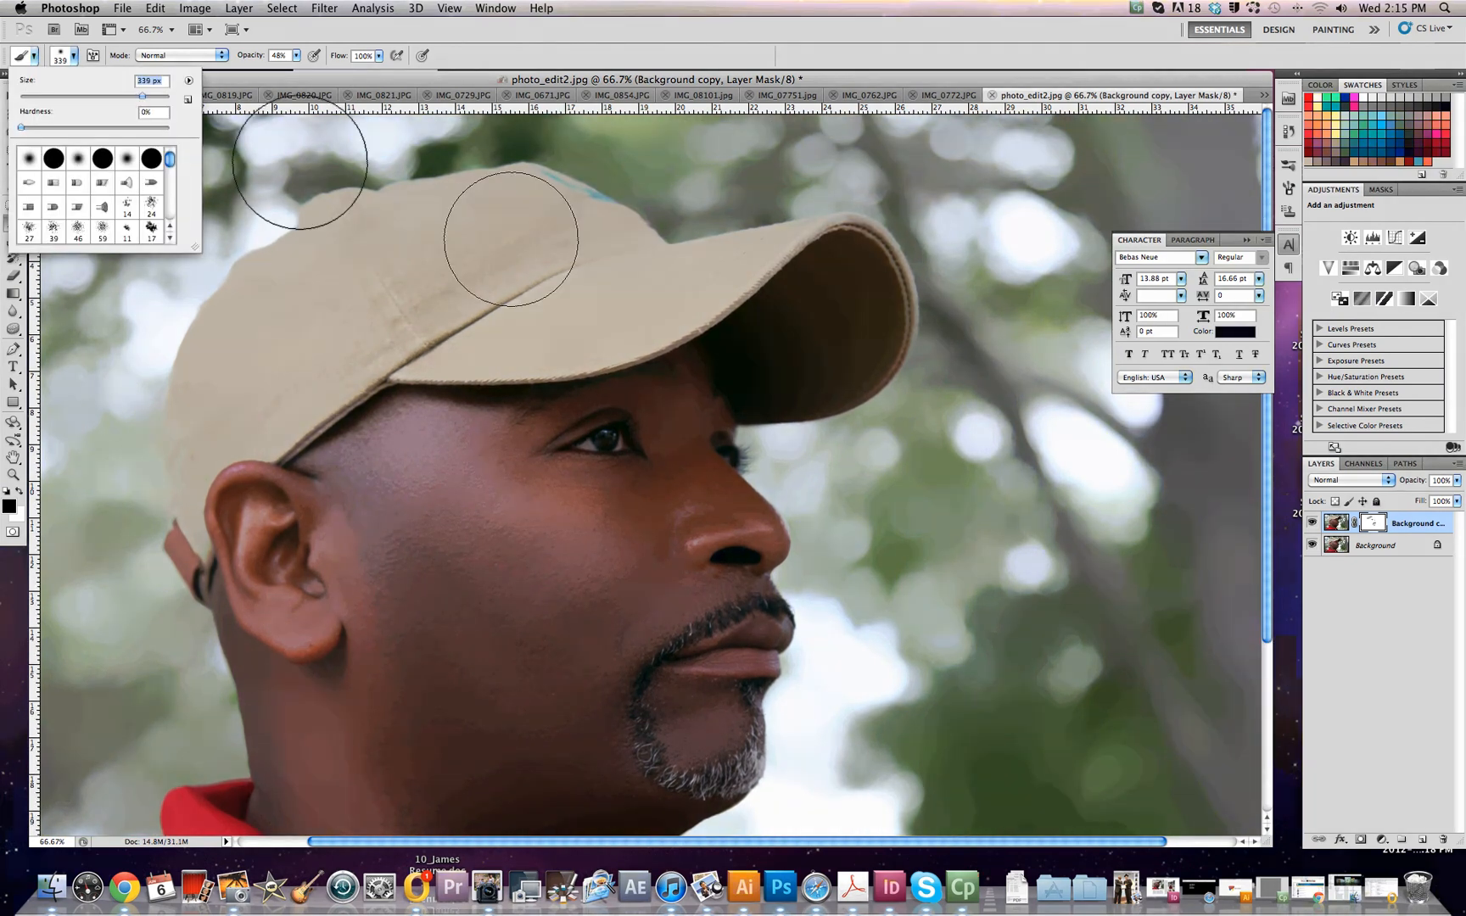
pyautogui.click(383, 259)
pyautogui.moveTo(383, 260)
pyautogui.mouseDown()
pyautogui.moveTo(211, 392)
pyautogui.moveTo(473, 211)
pyautogui.moveTo(506, 217)
pyautogui.moveTo(241, 350)
pyautogui.moveTo(746, 265)
pyautogui.moveTo(526, 326)
pyautogui.moveTo(835, 236)
pyautogui.moveTo(858, 302)
pyautogui.moveTo(851, 363)
pyautogui.moveTo(681, 362)
pyautogui.moveTo(661, 305)
pyautogui.moveTo(540, 329)
pyautogui.moveTo(722, 320)
pyautogui.moveTo(467, 350)
pyautogui.moveTo(416, 249)
pyautogui.moveTo(400, 248)
pyautogui.moveTo(306, 263)
pyautogui.moveTo(237, 332)
pyautogui.moveTo(208, 400)
pyautogui.mouseUp()
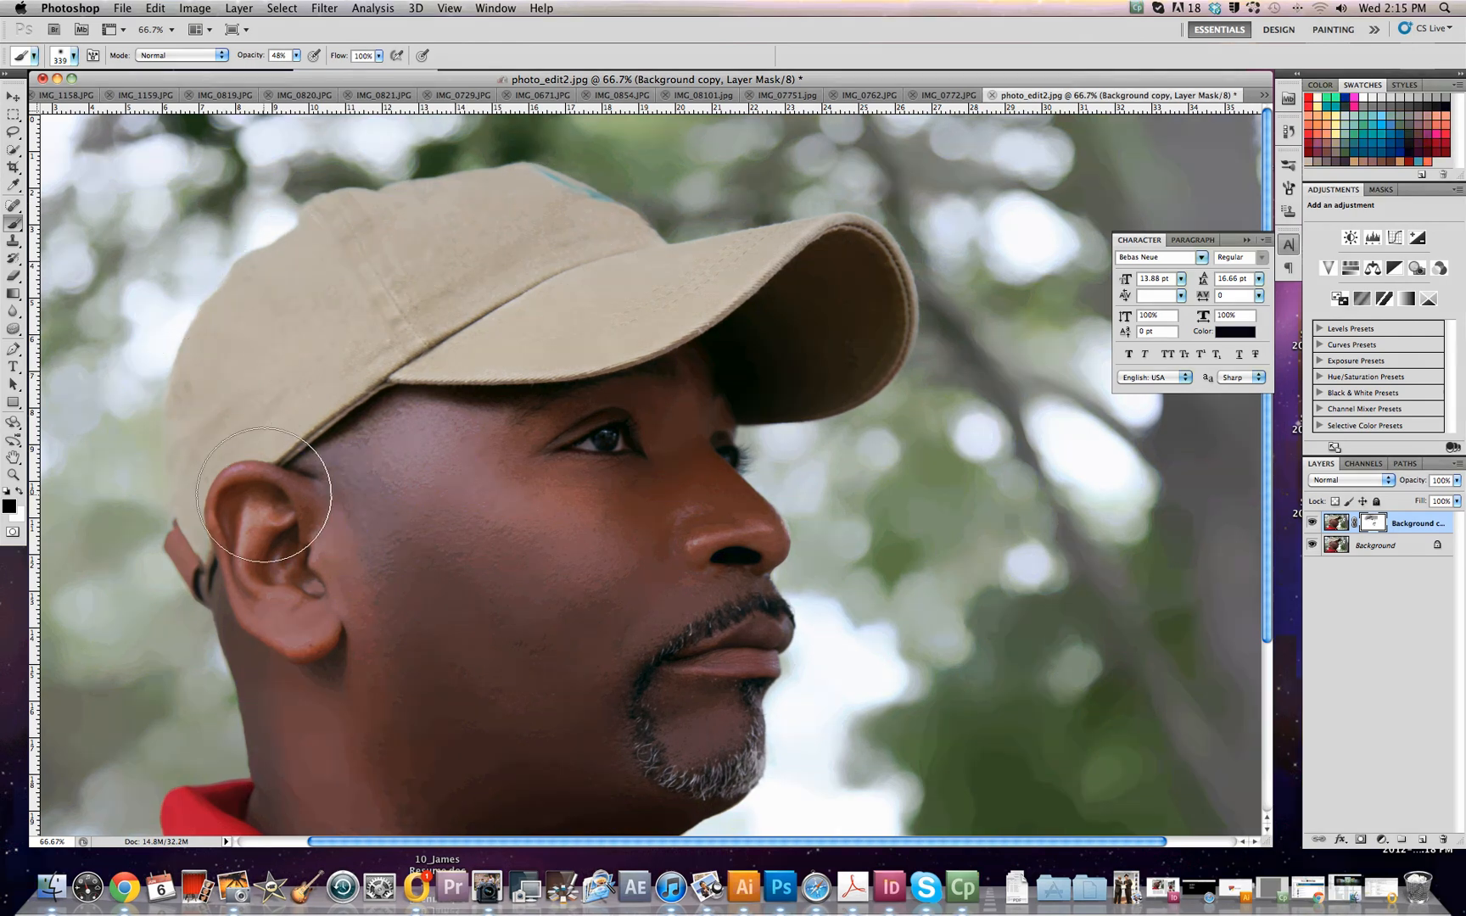
pyautogui.moveTo(293, 644); pyautogui.dragTo(321, 615)
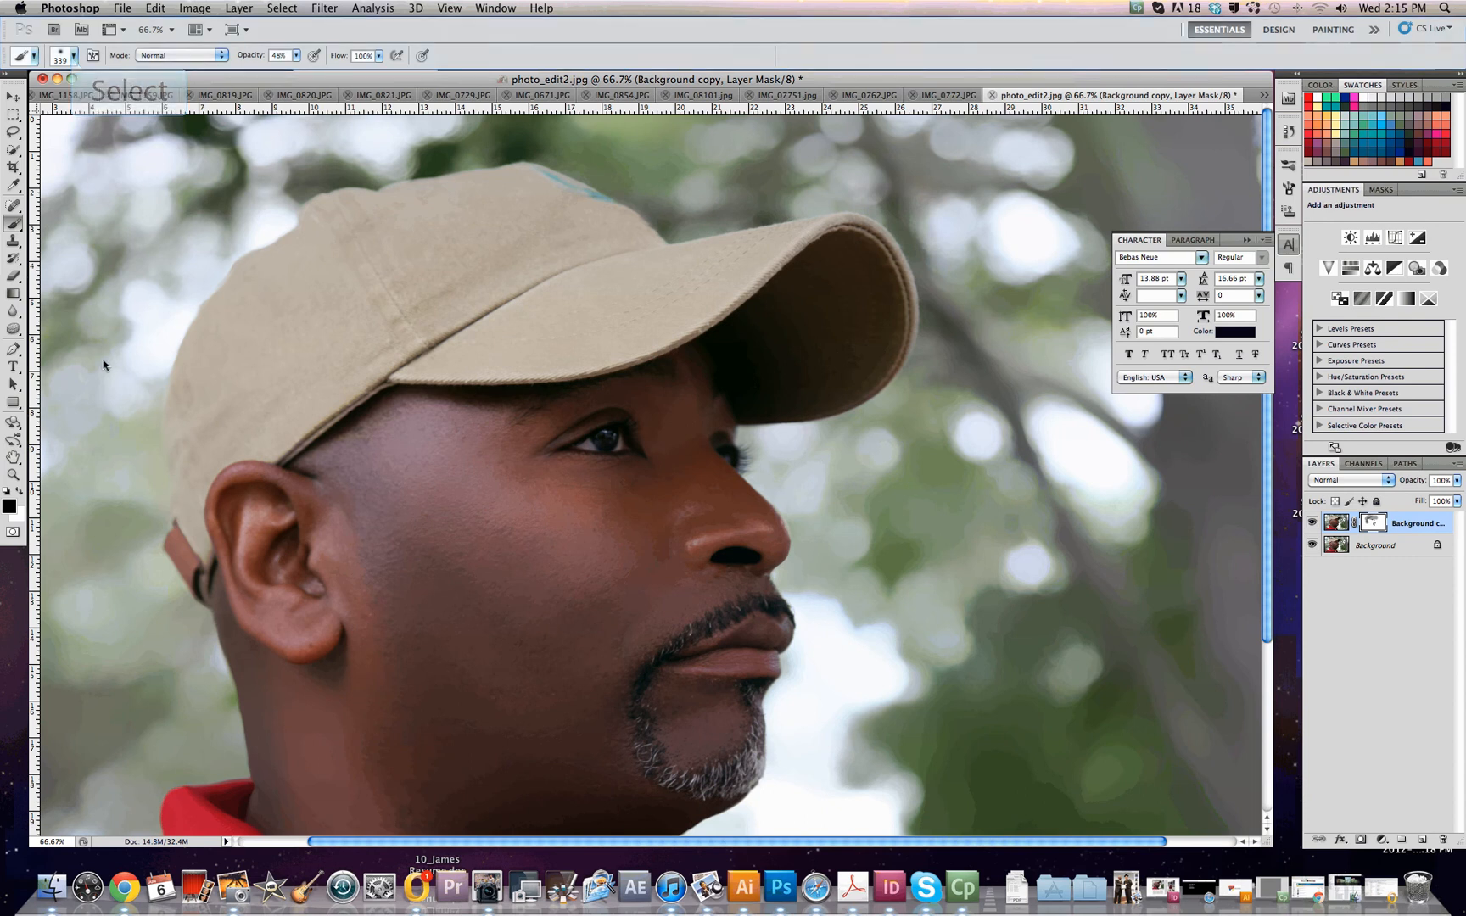
# - Reduce the Brush tool's size to 57 px for finer work on the layer mask
pyautogui.click(73, 61)
pyautogui.write('57')
pyautogui.press('Return')
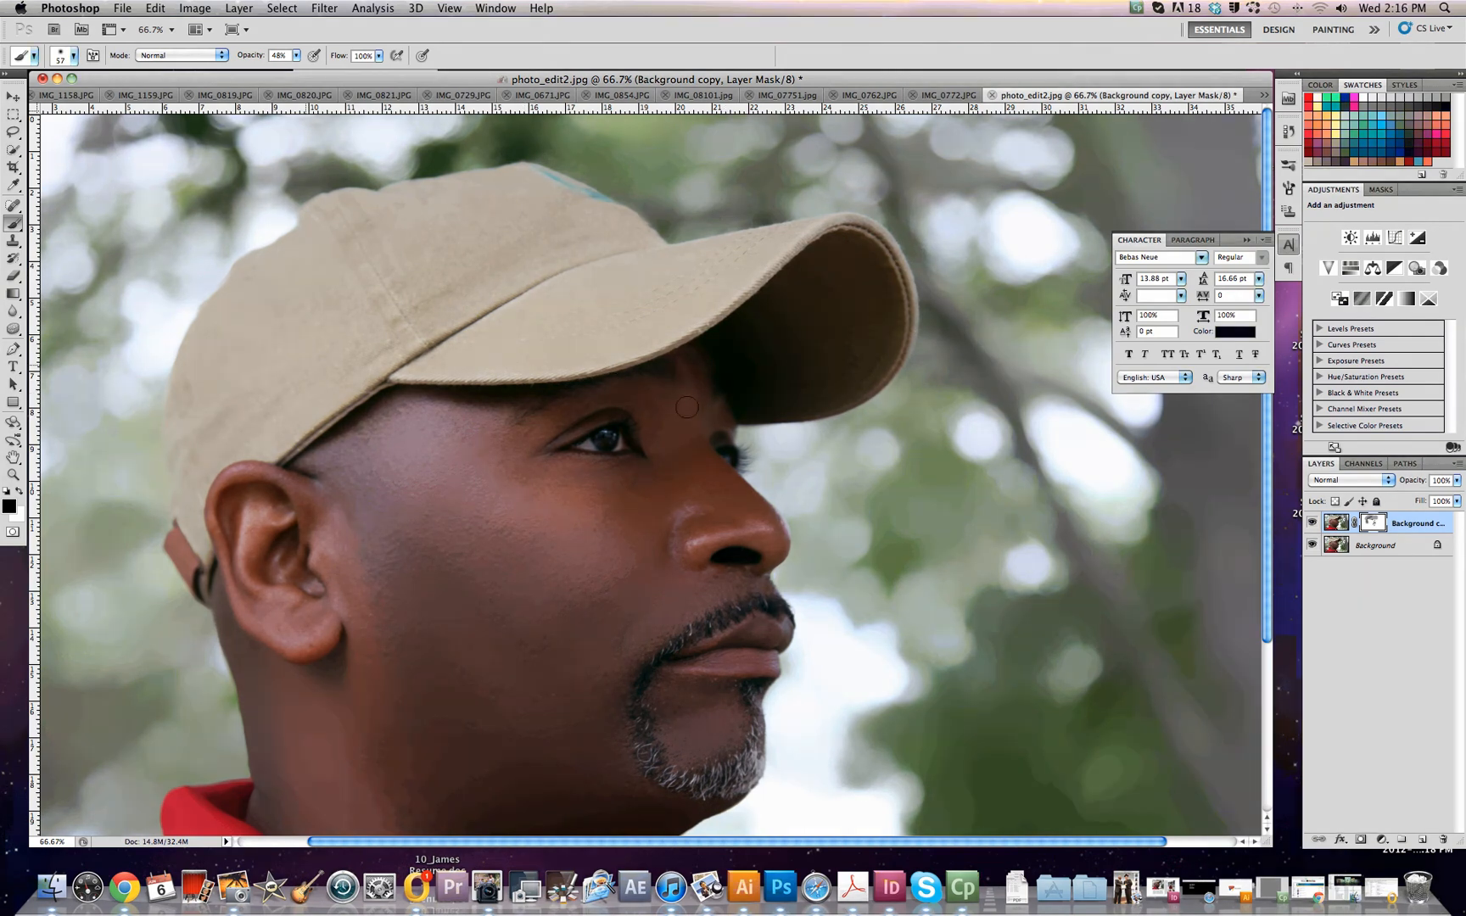
# - Lower the opacity of the blurred Background copy layer to 78% to let some of the original skin texture through
pyautogui.scroll(-3, 308, 371)
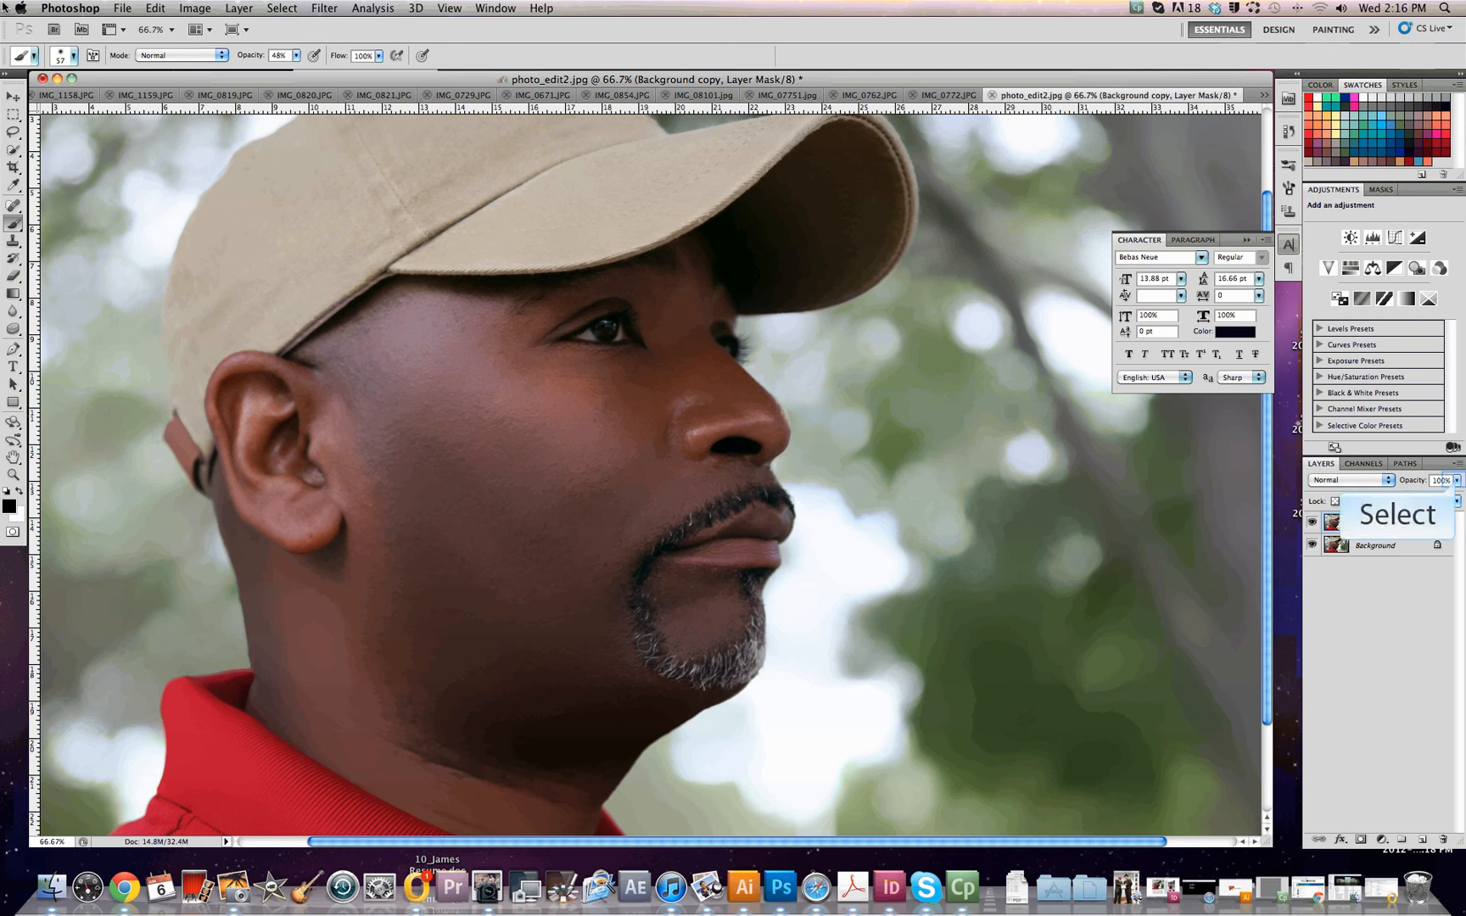
pyautogui.click(1457, 481)
pyautogui.moveTo(1454, 498)
pyautogui.mouseDown()
pyautogui.moveTo(1378, 501)
pyautogui.moveTo(1436, 497)
pyautogui.mouseUp()
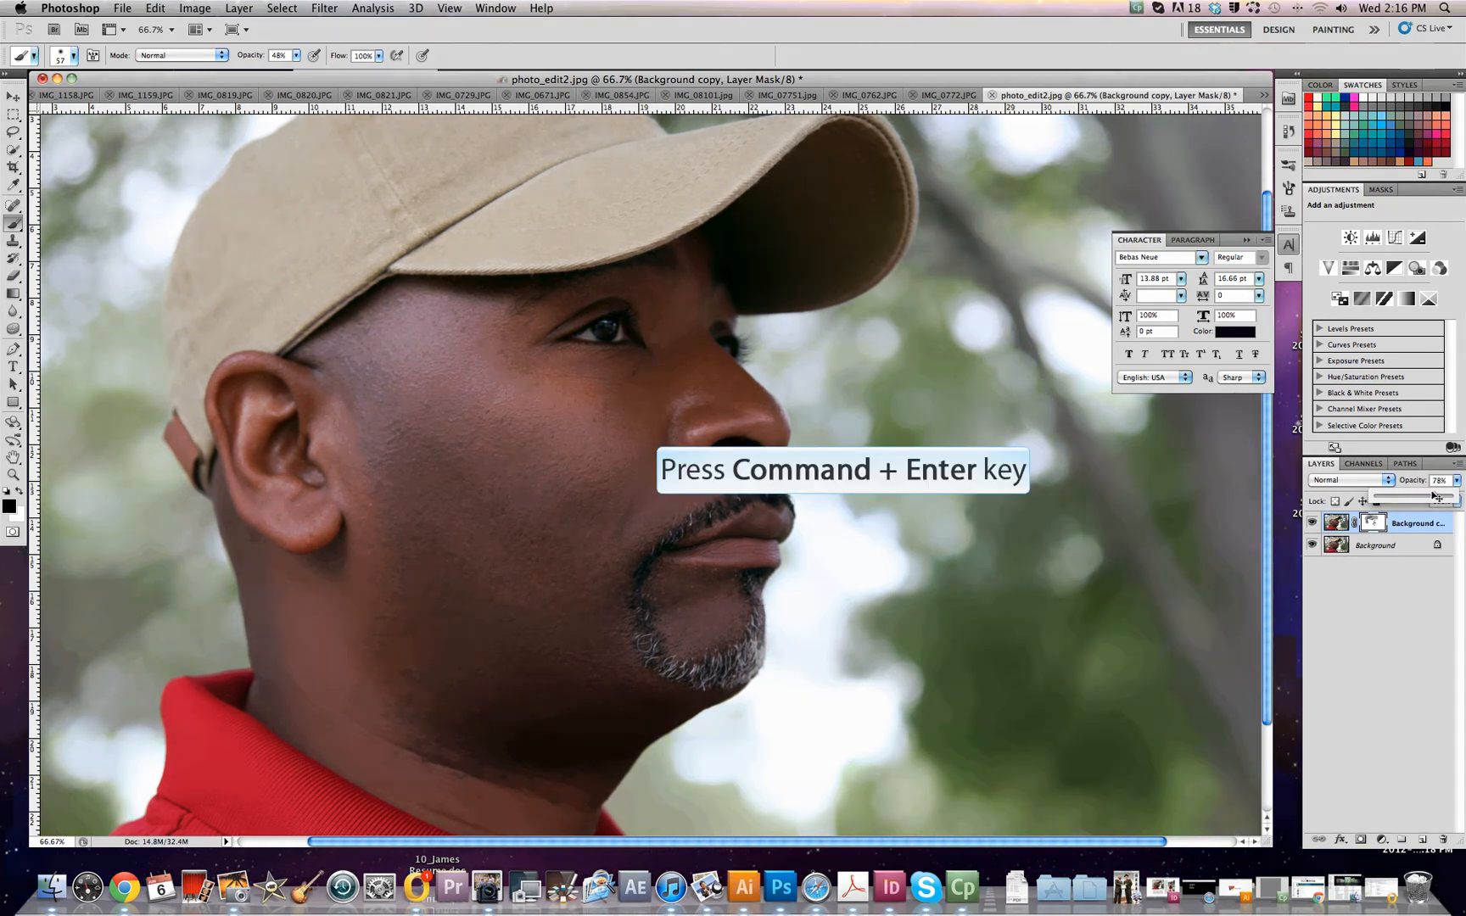